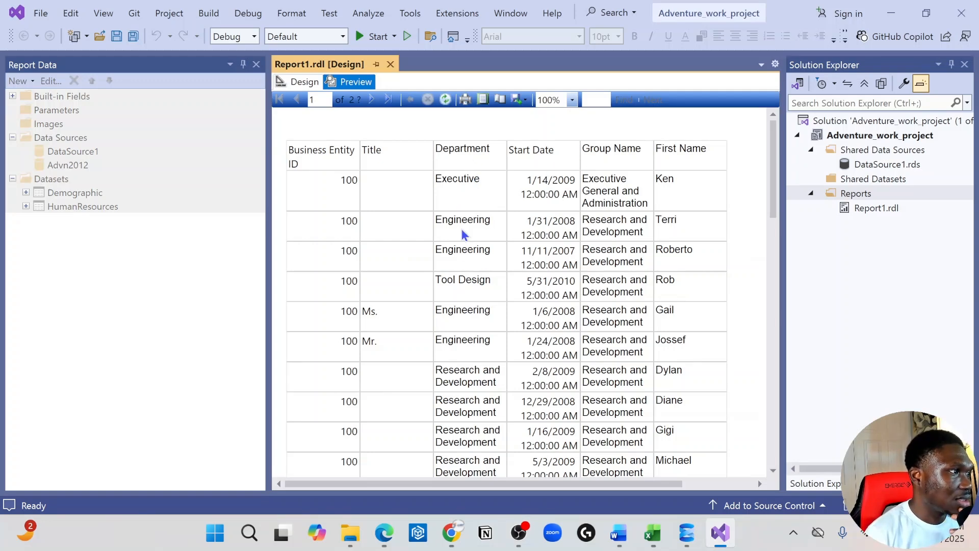
- Review the employee table in the report preview, then return to the report's design view
{"action": "scroll", "coordinate": [447, 377], "scroll_direction": "down", "scroll_amount": 2}
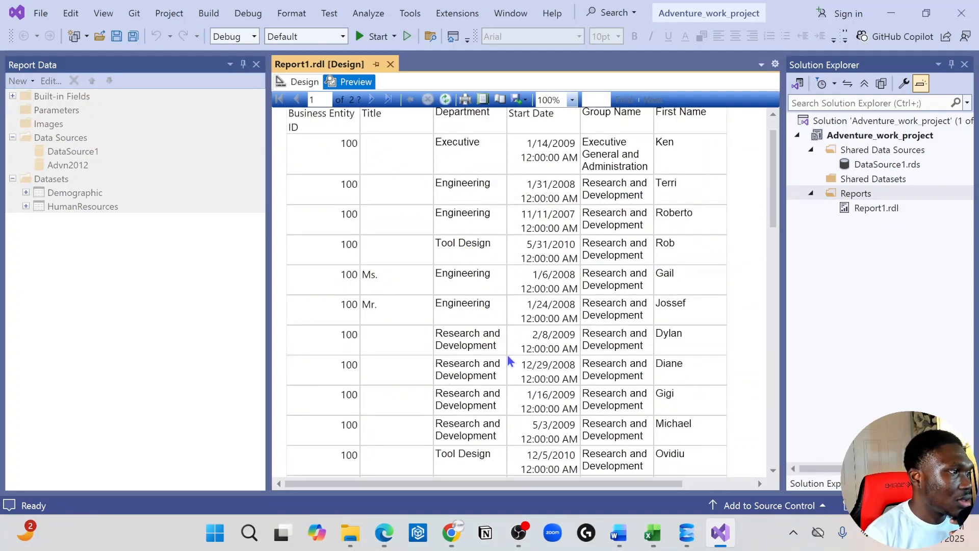
{"action": "scroll", "coordinate": [474, 366], "scroll_direction": "down", "scroll_amount": 3}
{"action": "scroll", "coordinate": [477, 350], "scroll_direction": "down", "scroll_amount": 5}
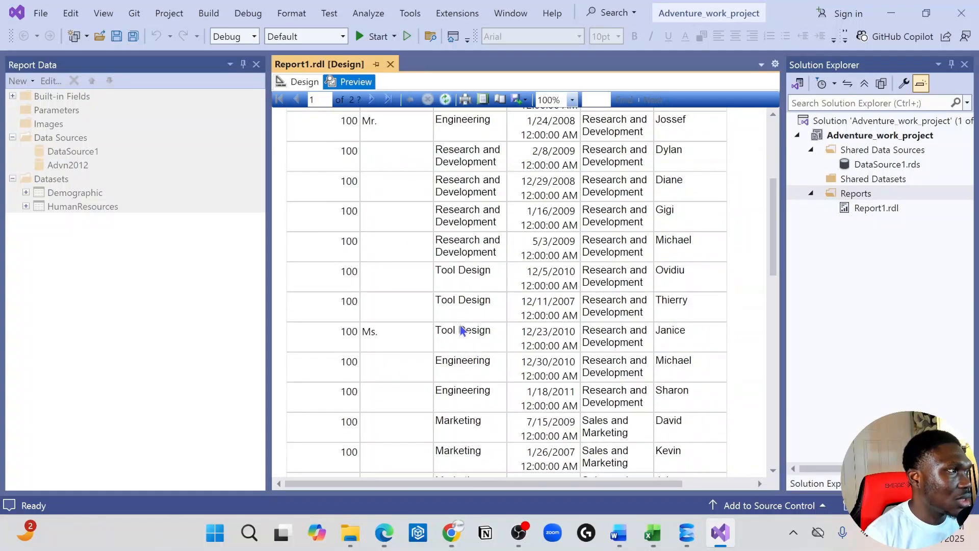
{"action": "scroll", "coordinate": [461, 328], "scroll_direction": "up", "scroll_amount": 10}
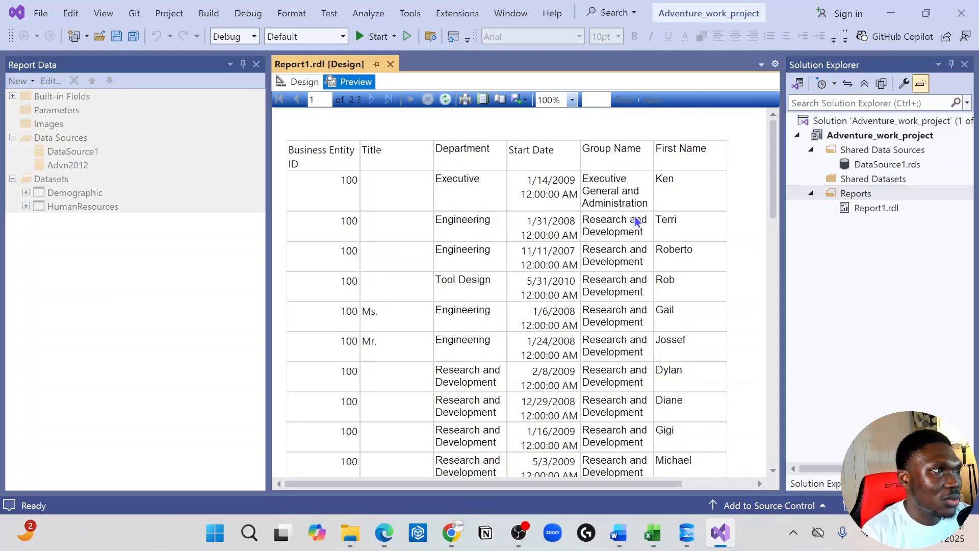
{"action": "scroll", "coordinate": [628, 268], "scroll_direction": "down", "scroll_amount": 1}
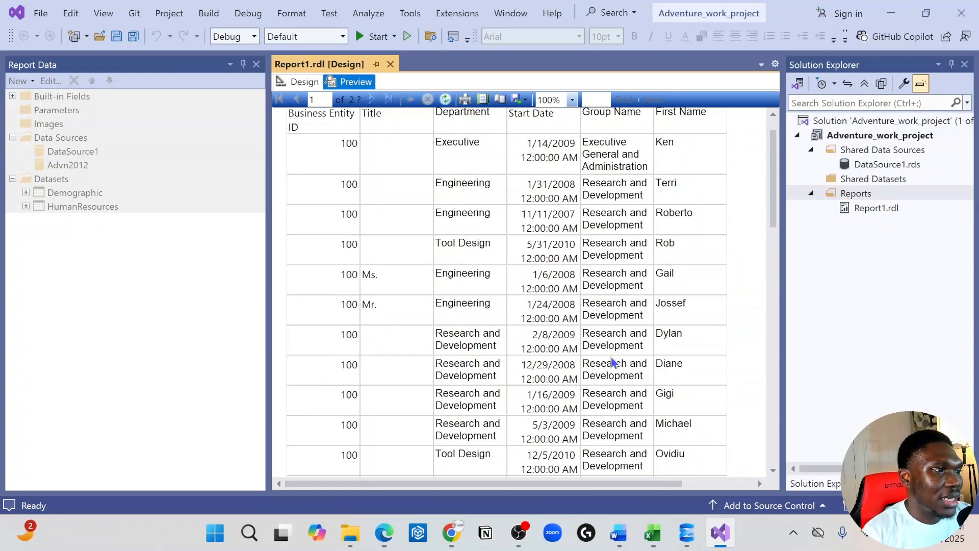
{"action": "scroll", "coordinate": [628, 270], "scroll_direction": "down", "scroll_amount": 2}
{"action": "scroll", "coordinate": [523, 329], "scroll_direction": "up", "scroll_amount": 3}
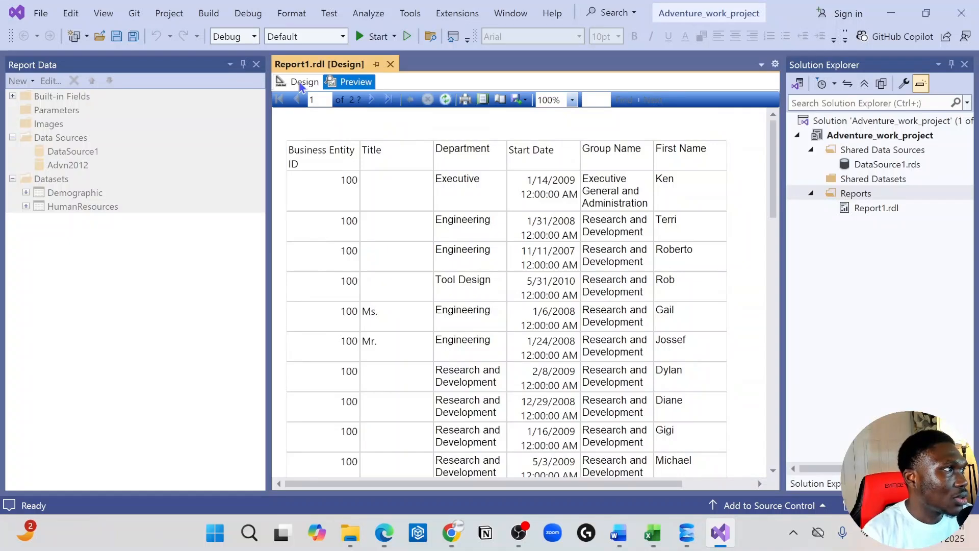
{"action": "left_click", "coordinate": [301, 81]}
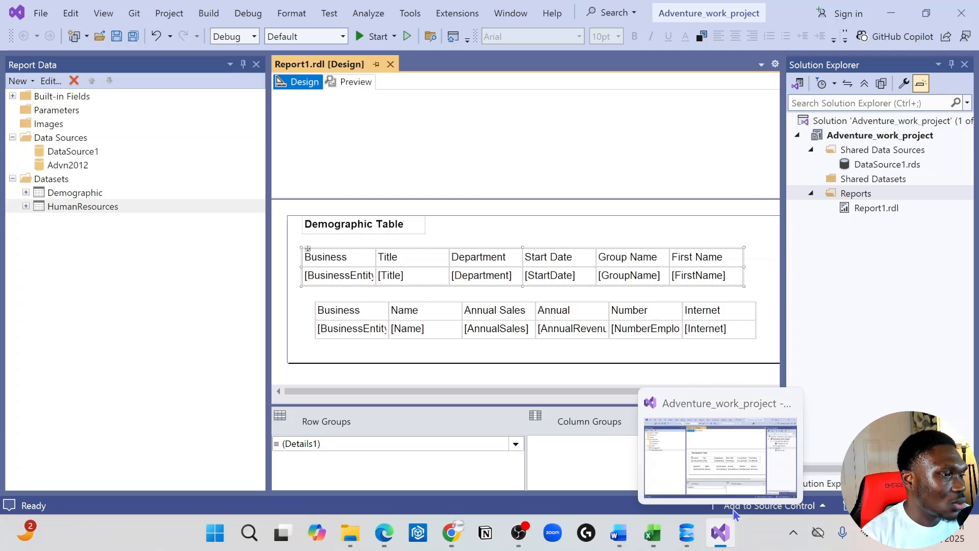
- In SQL Server Management Studio, run the distinct Department query on HumanResources.vEmployeeDepartment and look through the listed departments
{"action": "left_click", "coordinate": [689, 542]}
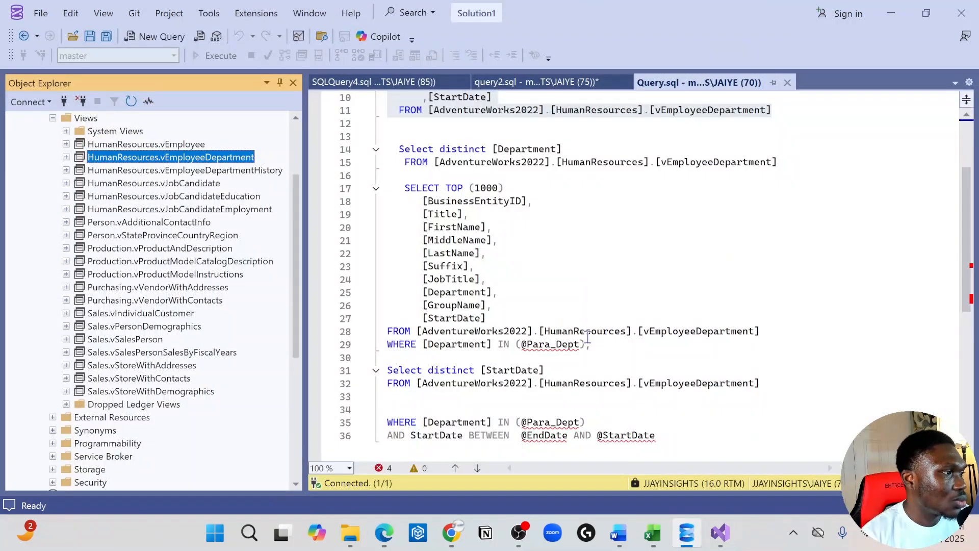
{"action": "scroll", "coordinate": [587, 337], "scroll_direction": "up", "scroll_amount": 3}
{"action": "left_click", "coordinate": [725, 278]}
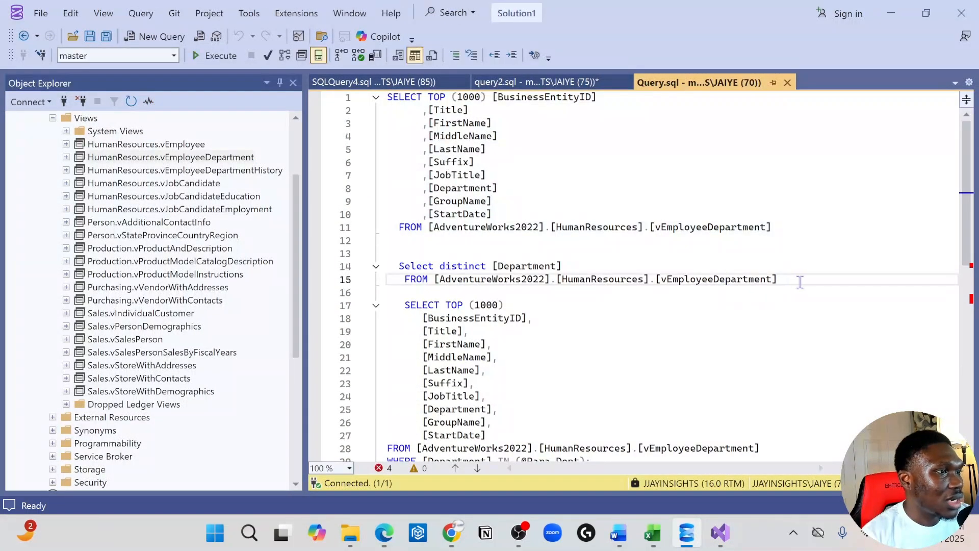
{"action": "left_click_drag", "start_coordinate": [800, 278], "coordinate": [387, 253]}
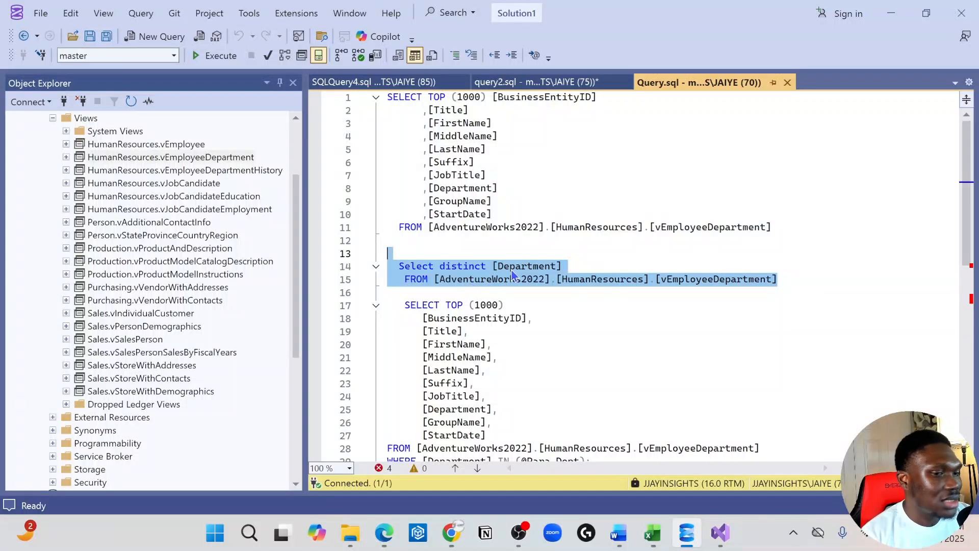
{"action": "left_click", "coordinate": [215, 56]}
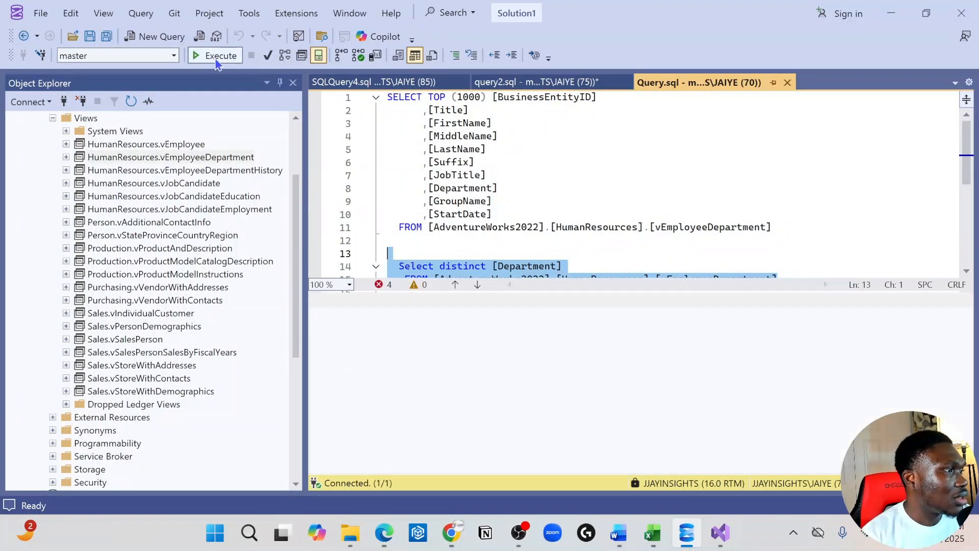
{"action": "scroll", "coordinate": [391, 369], "scroll_direction": "down", "scroll_amount": 1}
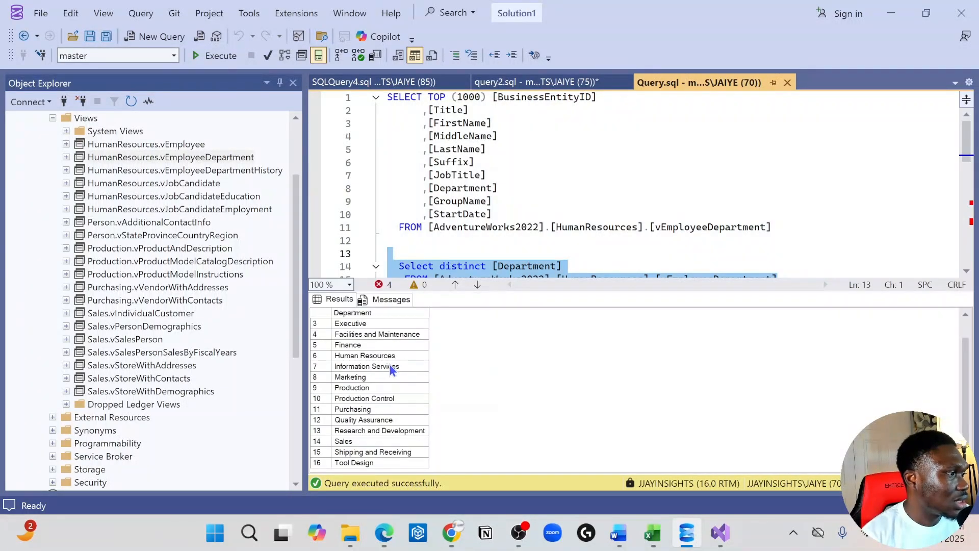
{"action": "scroll", "coordinate": [391, 370], "scroll_direction": "up", "scroll_amount": 1}
{"action": "scroll", "coordinate": [392, 368], "scroll_direction": "down", "scroll_amount": 1}
{"action": "scroll", "coordinate": [388, 368], "scroll_direction": "up", "scroll_amount": 1}
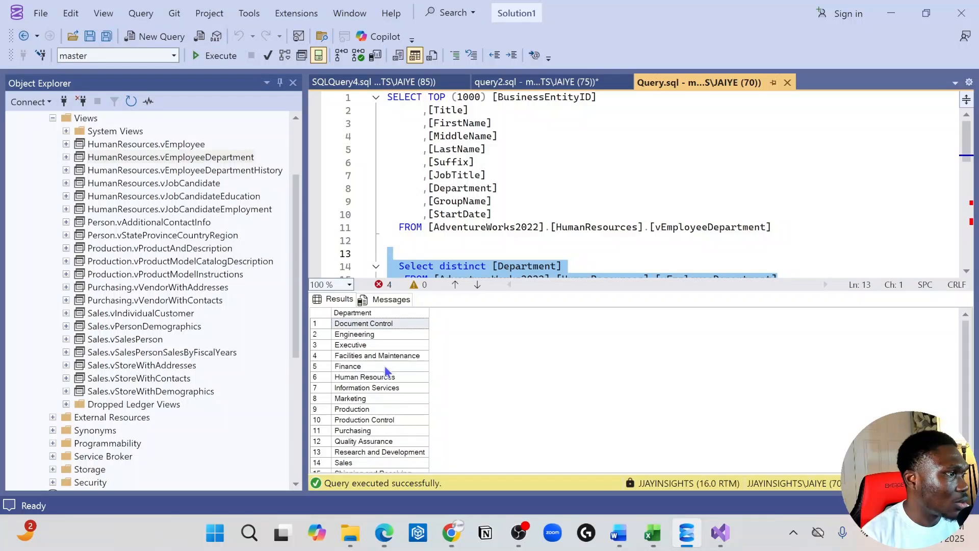
- Copy the two-line query that selects distinct Department from HumanResources.vEmployeeDepartment
{"action": "left_click", "coordinate": [535, 240]}
{"action": "scroll", "coordinate": [543, 240], "scroll_direction": "down", "scroll_amount": 3}
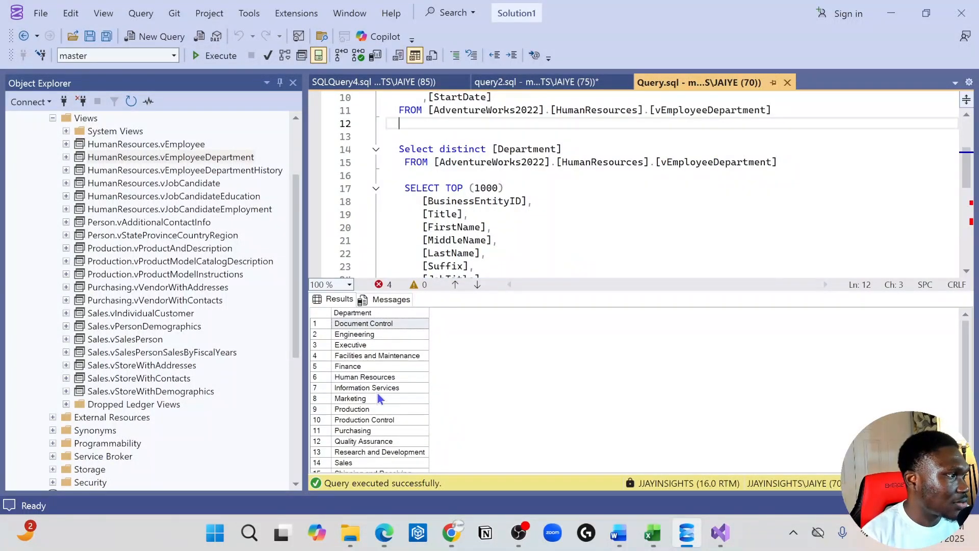
{"action": "left_click_drag", "start_coordinate": [787, 171], "coordinate": [320, 152]}
{"action": "key", "text": "ctrl+c"}
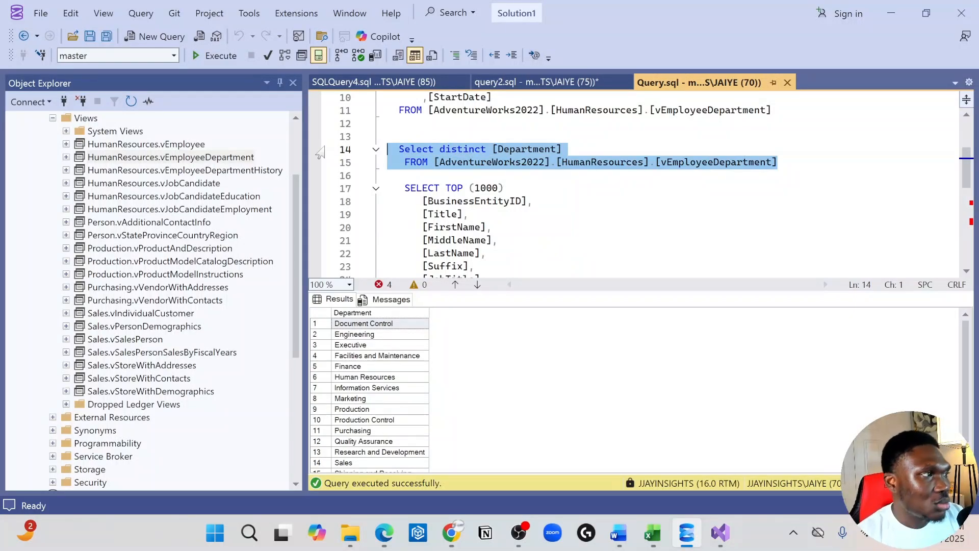
- Switch to the Adventure_work_project in Visual Studio and start adding a new dataset to Report1
{"action": "mouse_move", "coordinate": [714, 538]}
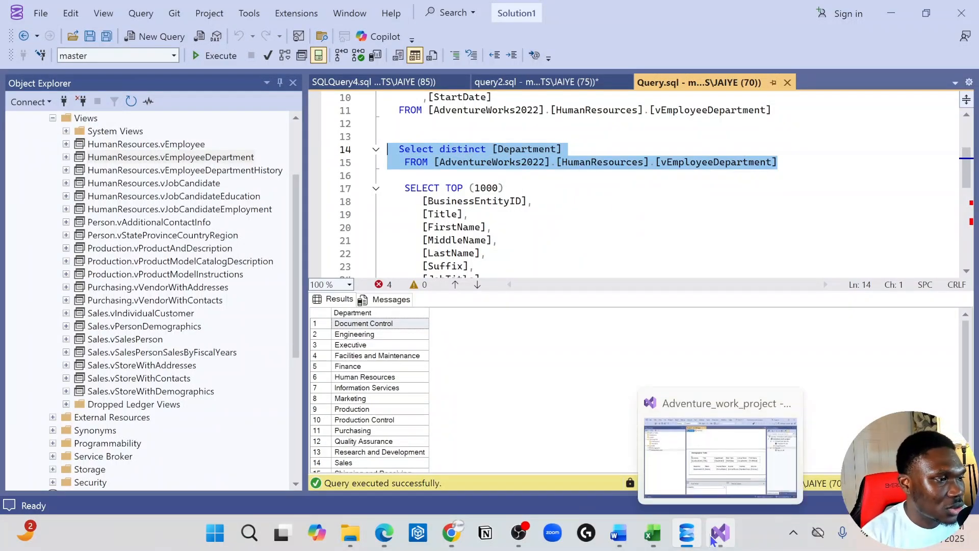
{"action": "left_click", "coordinate": [718, 473]}
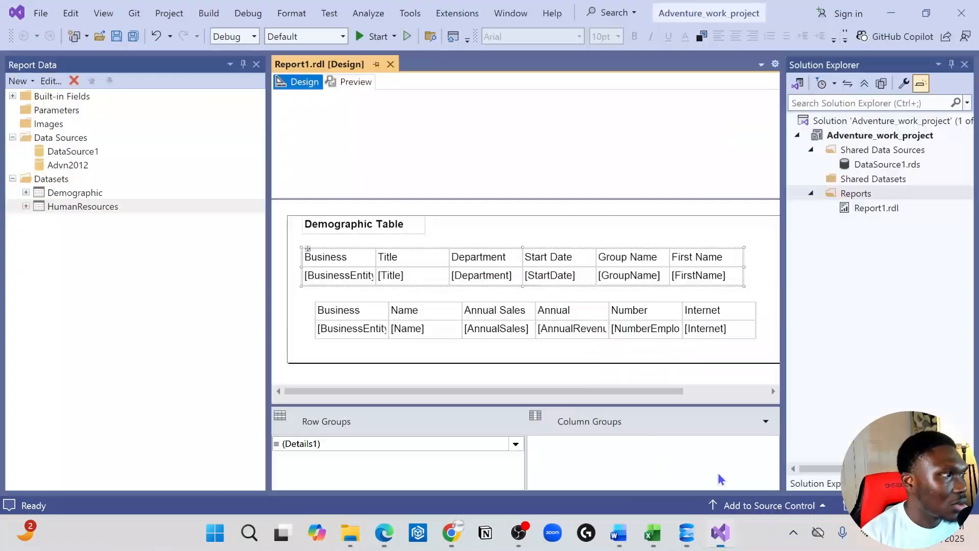
{"action": "double_click", "coordinate": [53, 180]}
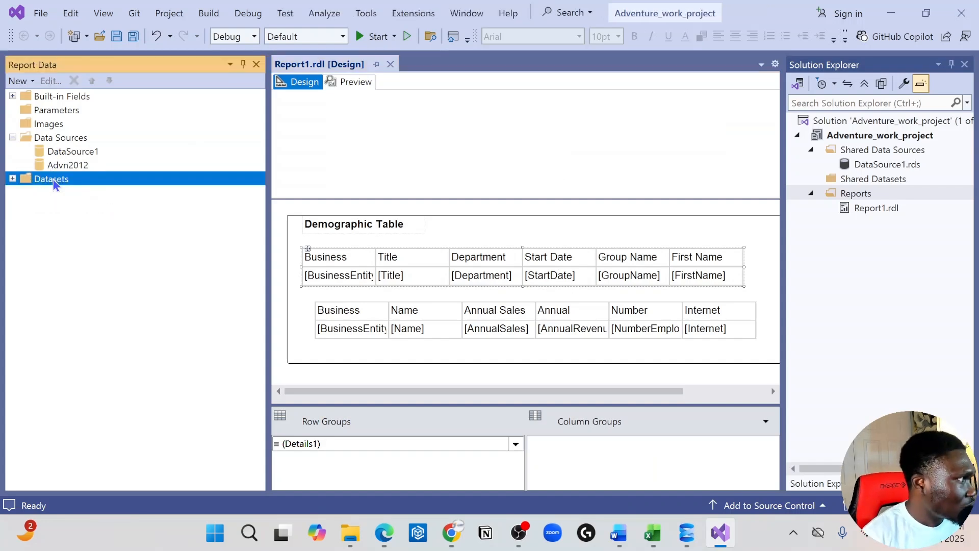
{"action": "left_click", "coordinate": [13, 179]}
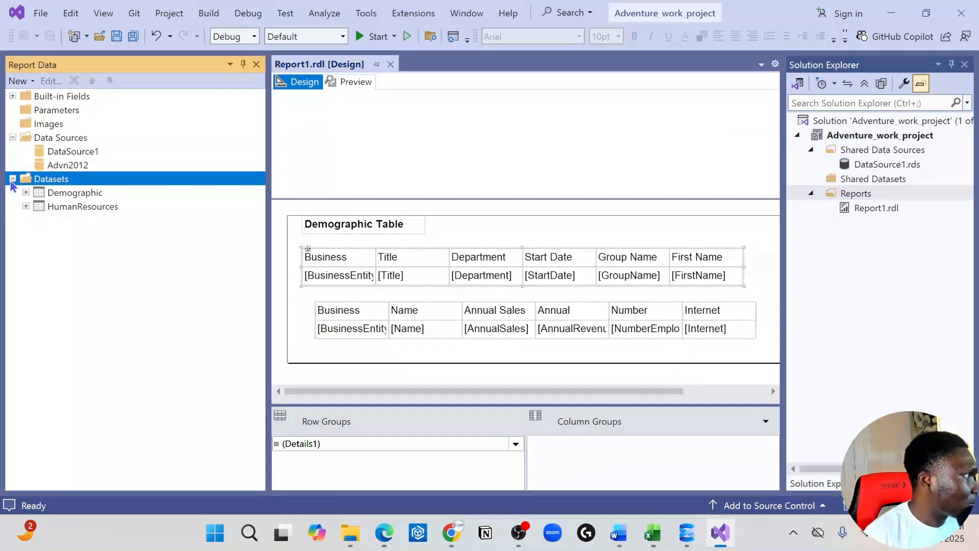
{"action": "right_click", "coordinate": [48, 184]}
{"action": "left_click", "coordinate": [100, 197]}
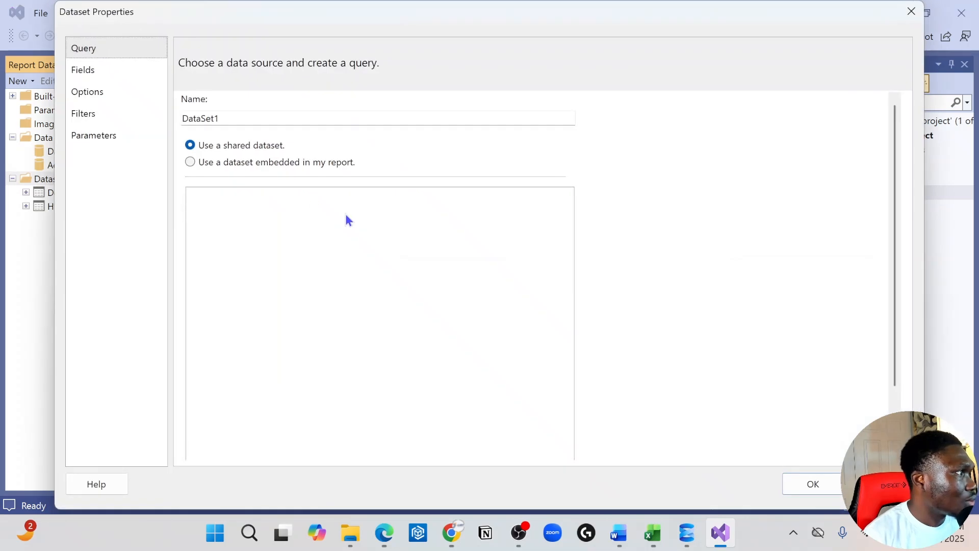
- Embed the dataset in the report with DataSource1 as its data source and paste the distinct Department query
{"action": "left_click", "coordinate": [209, 163]}
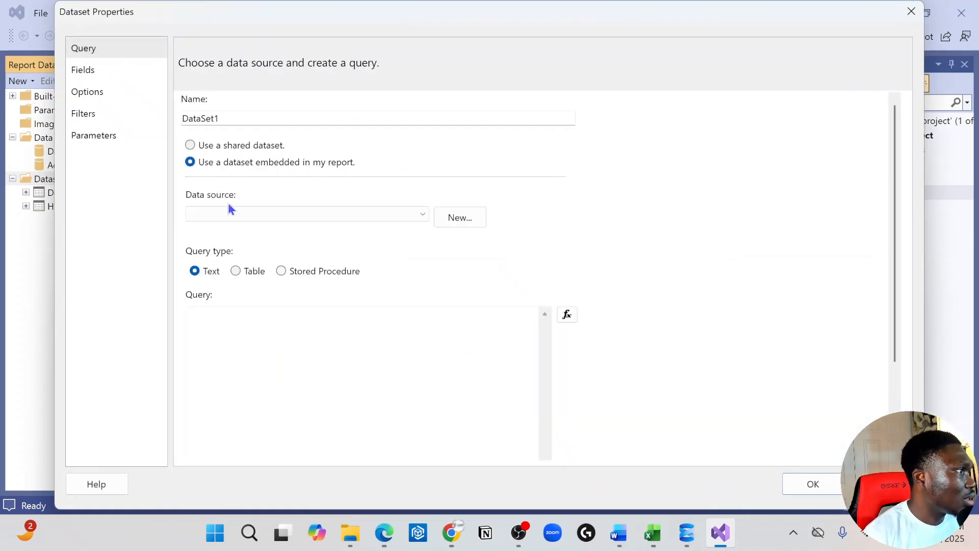
{"action": "left_click", "coordinate": [306, 214]}
{"action": "left_click", "coordinate": [287, 228]}
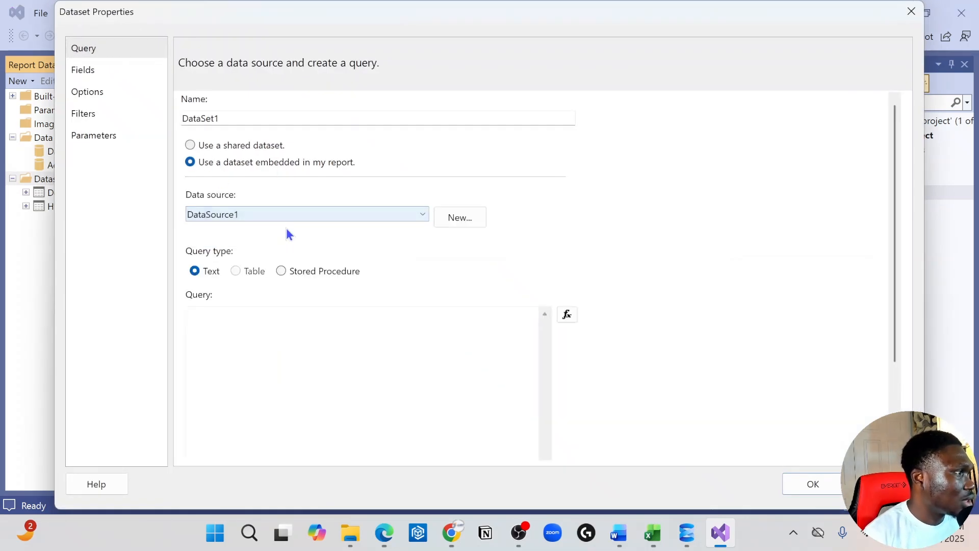
{"action": "left_click", "coordinate": [214, 313]}
{"action": "key", "text": "ctrl+v"}
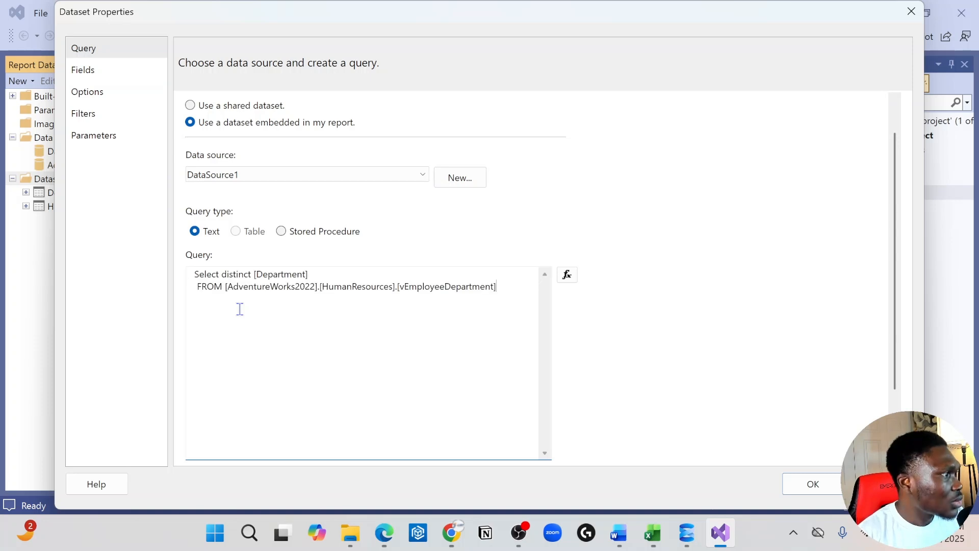
- Name the dataset Para_dept and save it
{"action": "scroll", "coordinate": [349, 242], "scroll_direction": "up", "scroll_amount": 1}
{"action": "left_click_drag", "start_coordinate": [219, 123], "coordinate": [160, 116]}
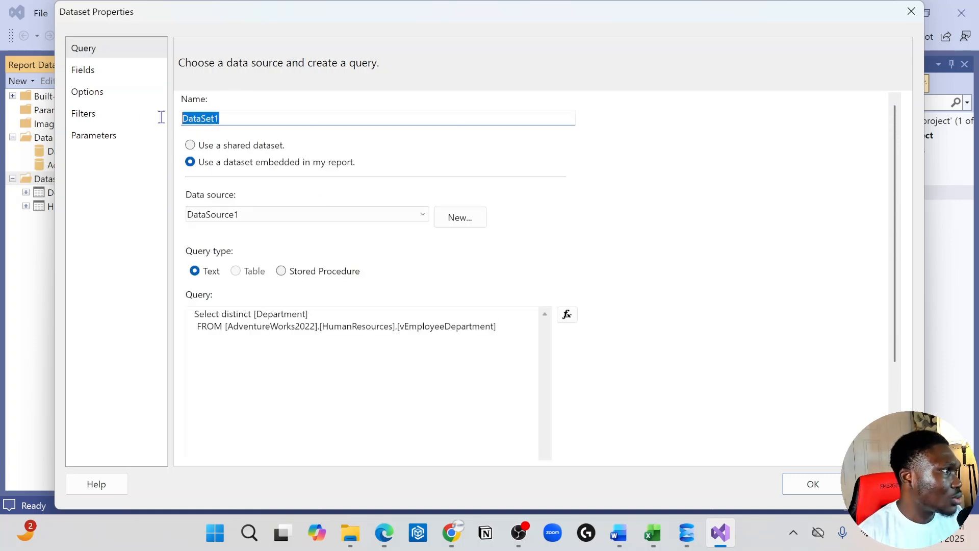
{"action": "type", "text": "pAR"}
{"action": "key", "text": "BackSpace"}
{"action": "key", "text": "BackSpace"}
{"action": "key", "text": "BackSpace"}
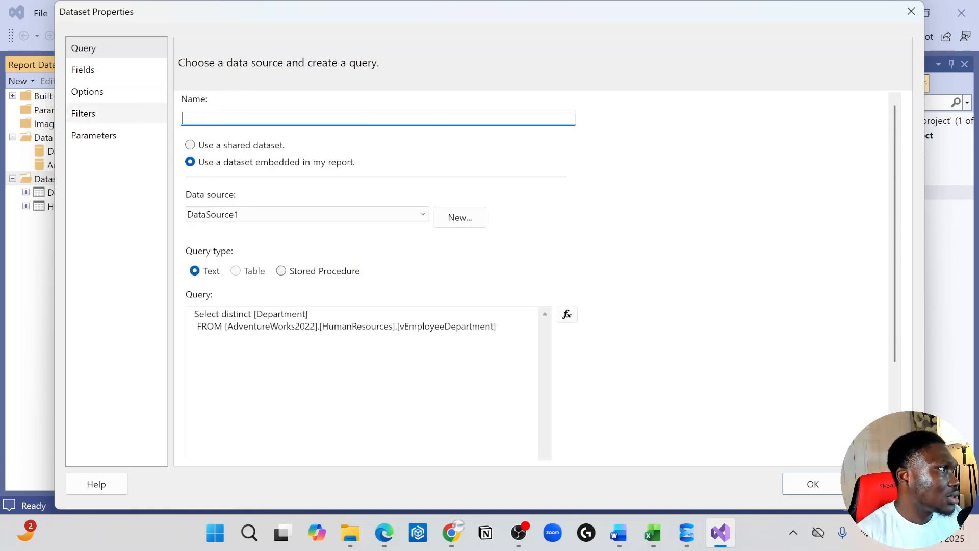
{"action": "type", "text": "PAR"}
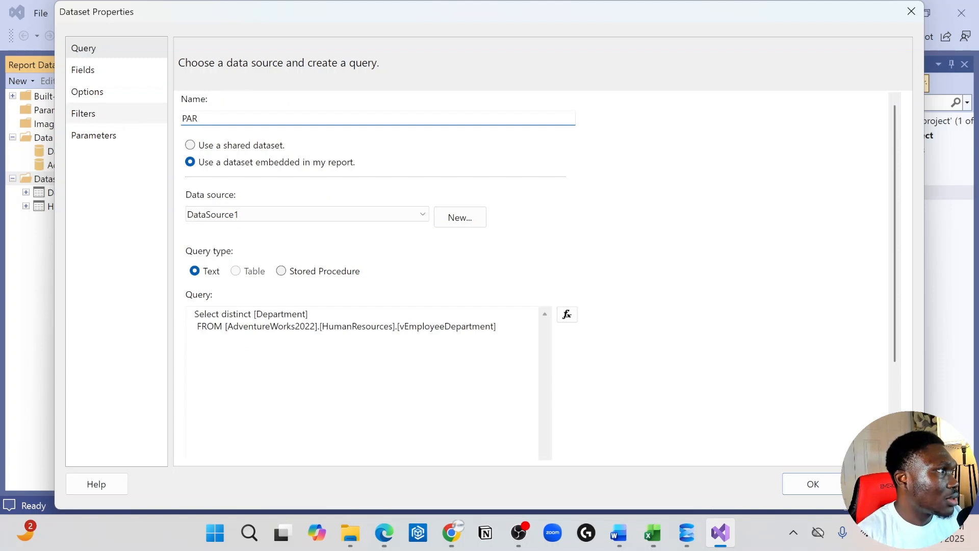
{"action": "type", "text": "a"}
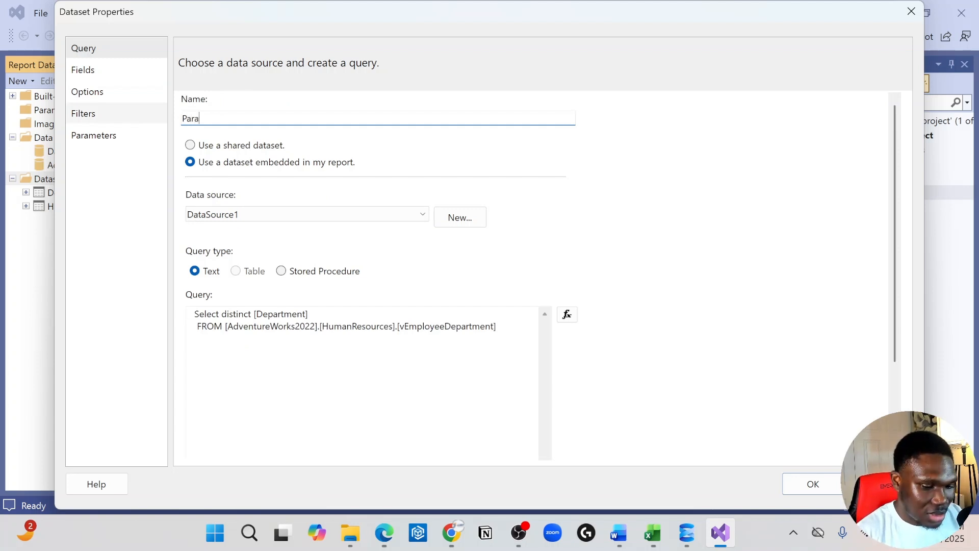
{"action": "type", "text": "_dept"}
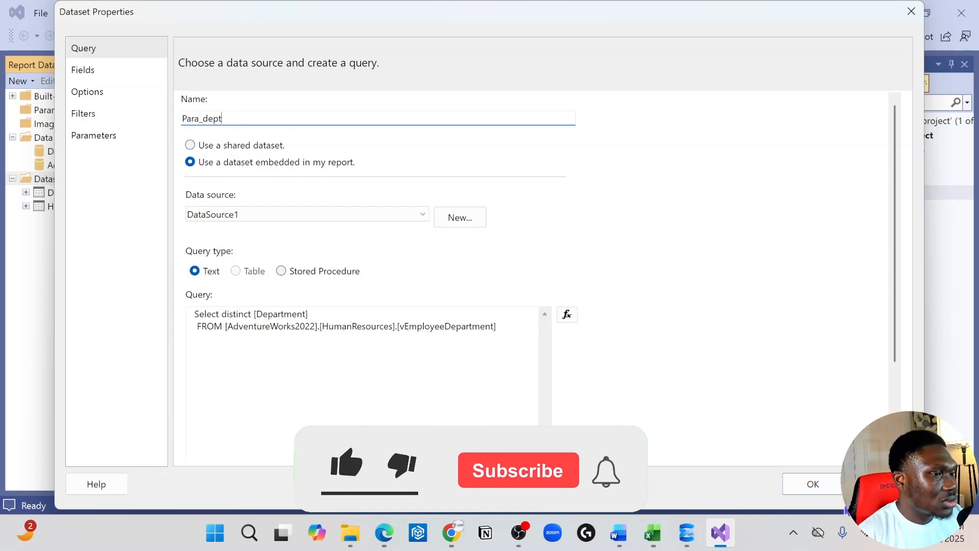
{"action": "left_click", "coordinate": [816, 488]}
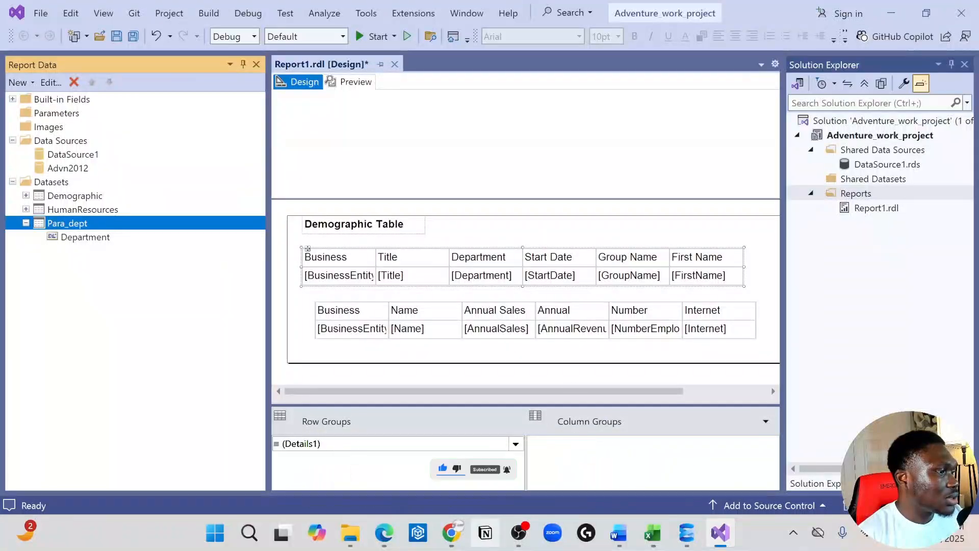
- Switch to SQL Server Management Studio and check the department parameter's name in the filtered query's WHERE clause
{"action": "mouse_move", "coordinate": [724, 543]}
{"action": "left_click", "coordinate": [686, 532]}
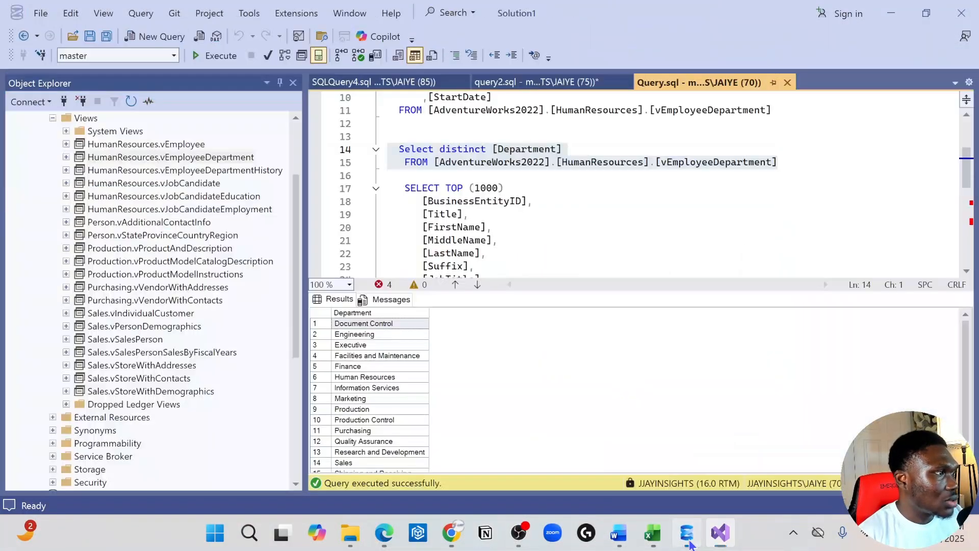
{"action": "scroll", "coordinate": [539, 180], "scroll_direction": "down", "scroll_amount": 5}
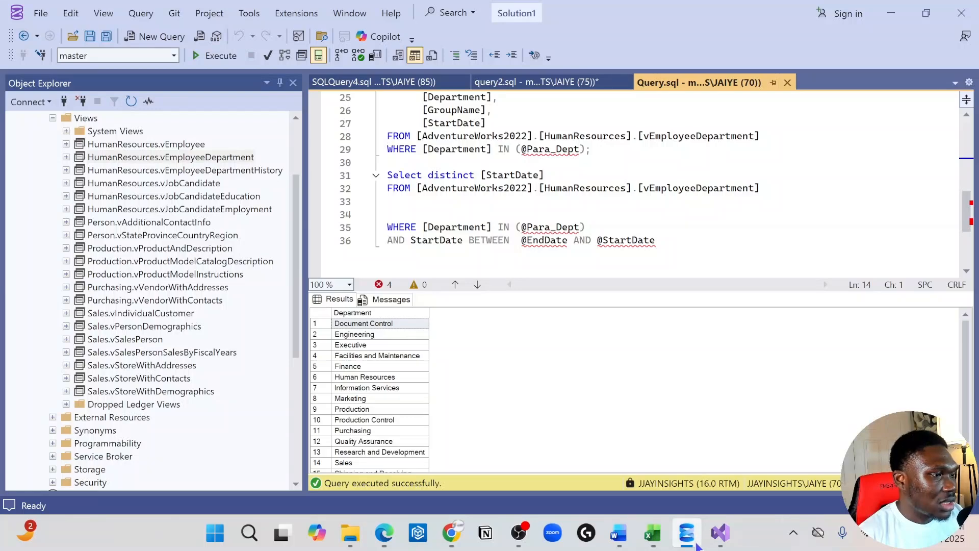
- Switch to the Adventure_work_project in Visual Studio and rename the Para_dept dataset as ParaDept
{"action": "mouse_move", "coordinate": [724, 543]}
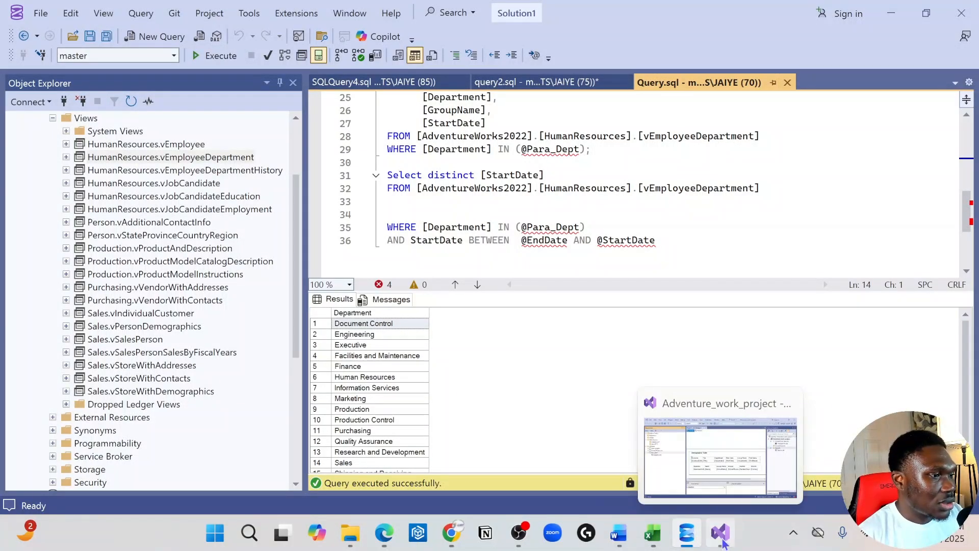
{"action": "left_click", "coordinate": [717, 448]}
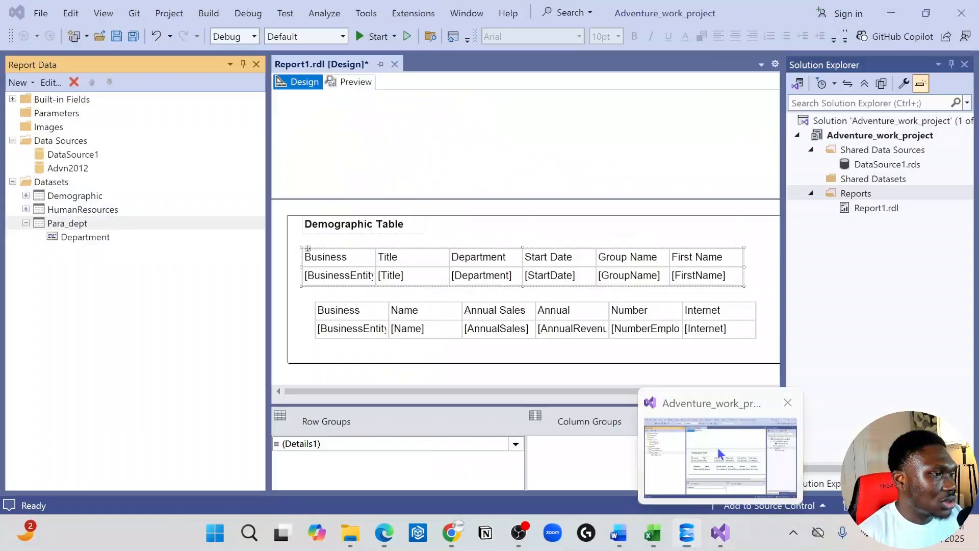
{"action": "right_click", "coordinate": [61, 226]}
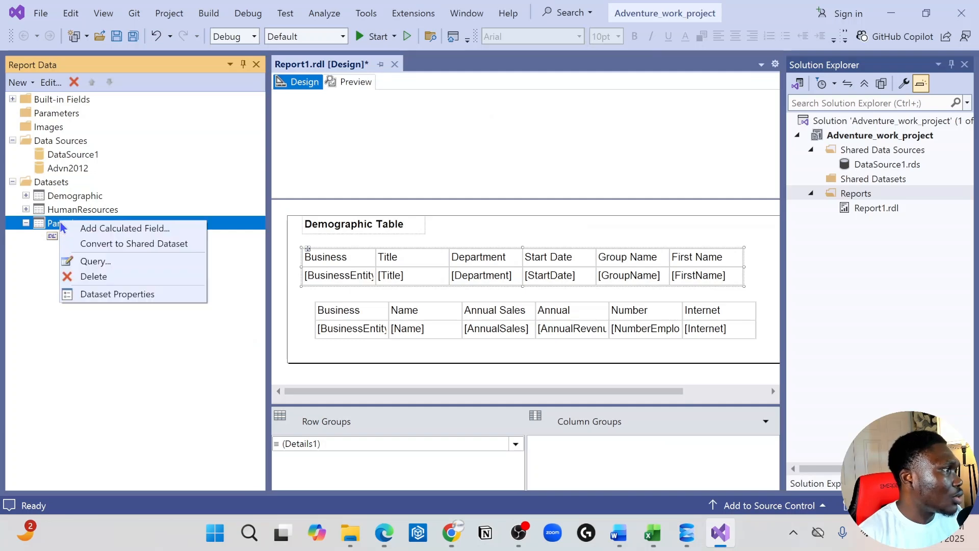
{"action": "left_click", "coordinate": [124, 295]}
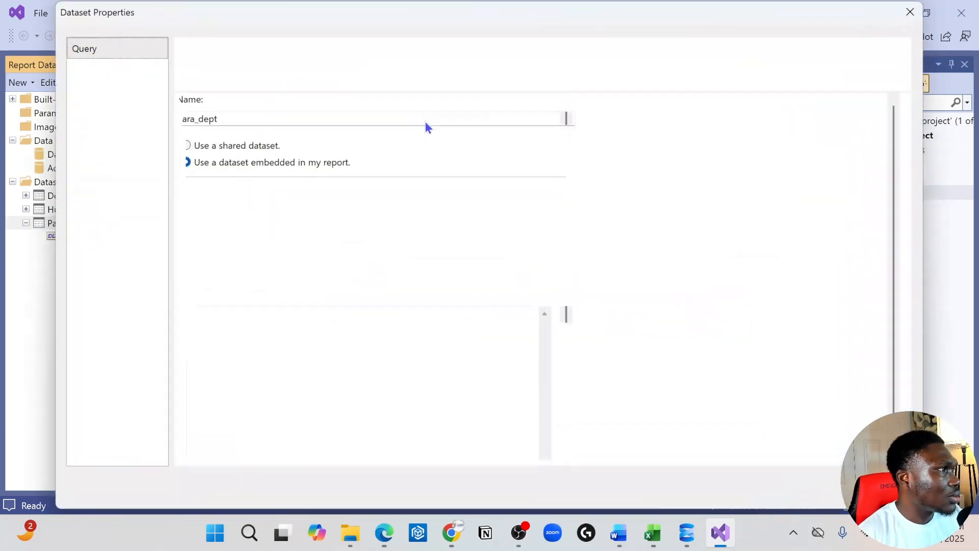
{"action": "left_click", "coordinate": [205, 120]}
{"action": "key", "text": "BackSpace"}
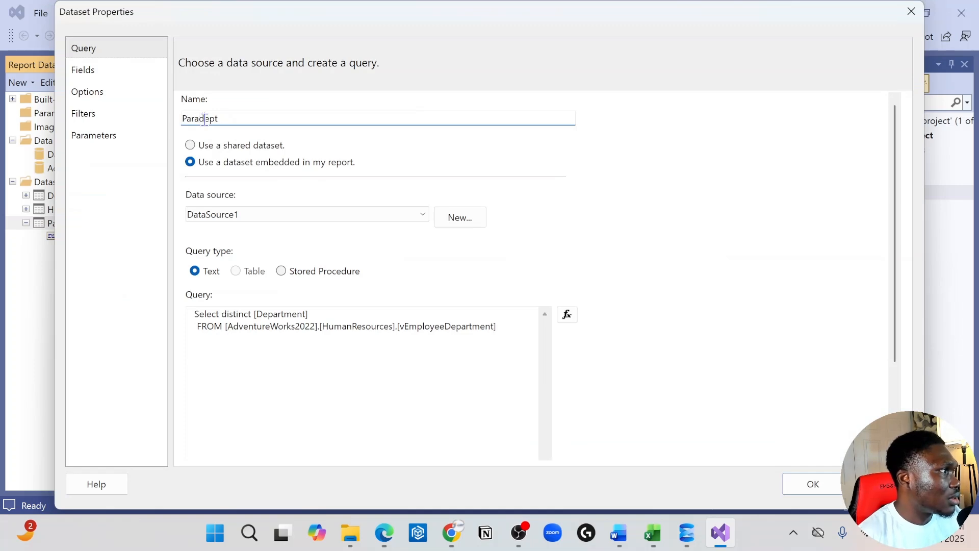
{"action": "key", "text": "Delete"}
{"action": "type", "text": "D"}
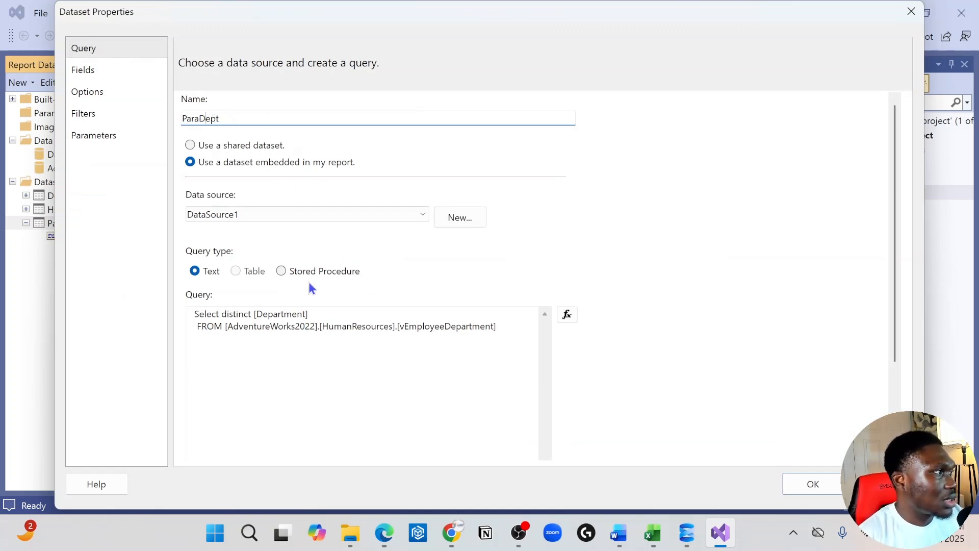
{"action": "left_click", "coordinate": [813, 484]}
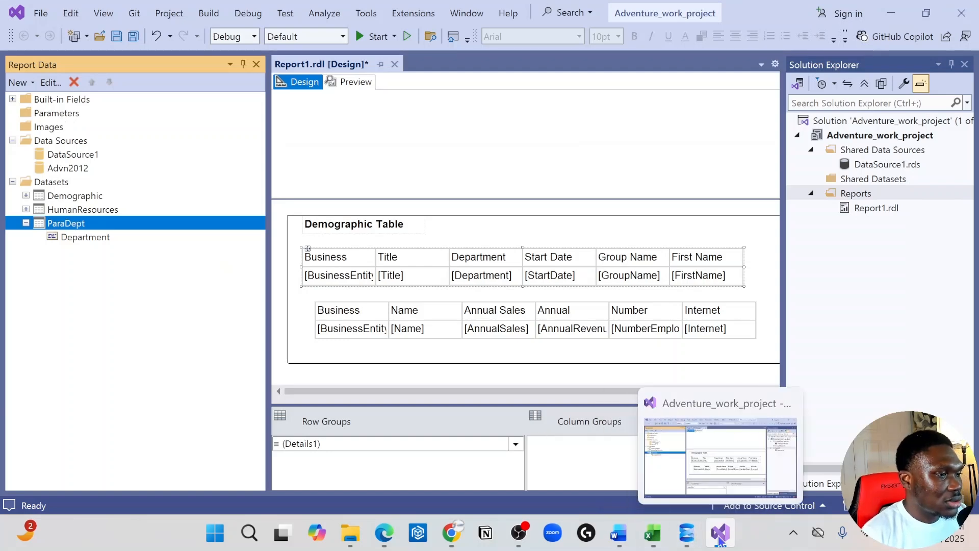
- Switch to SQL Server Management Studio, select the parameter name Para_Dept in the WHERE clause, and return to Visual Studio
{"action": "left_click", "coordinate": [687, 533]}
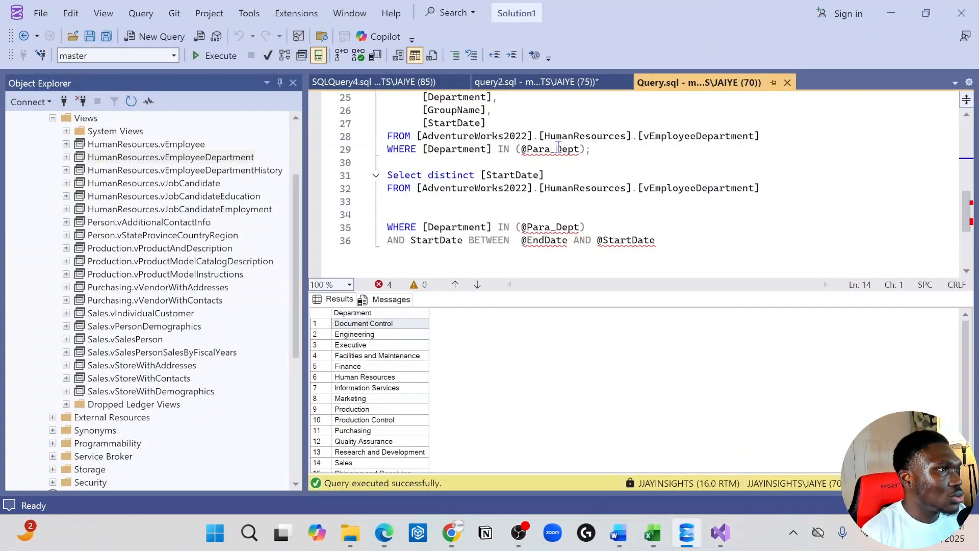
{"action": "left_click_drag", "start_coordinate": [579, 149], "coordinate": [527, 151]}
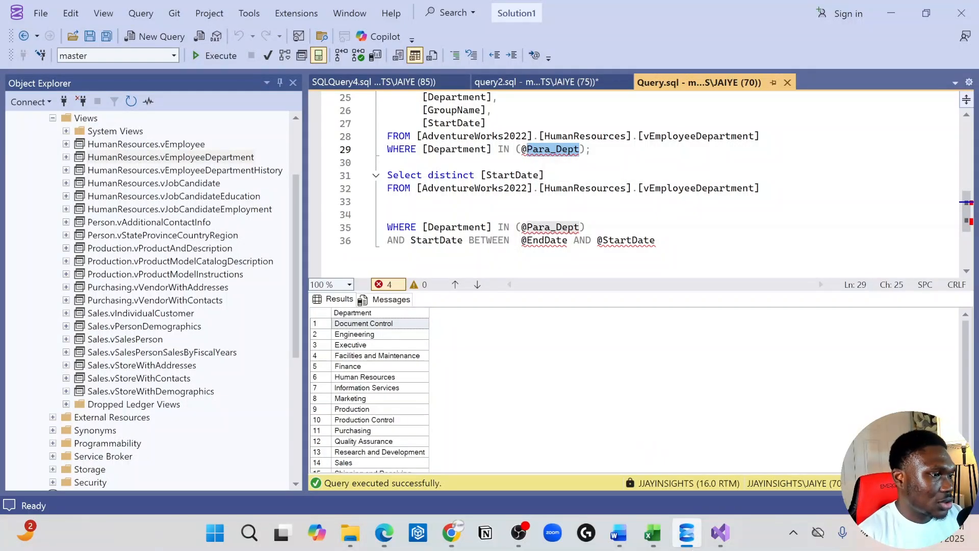
{"action": "left_click", "coordinate": [721, 533]}
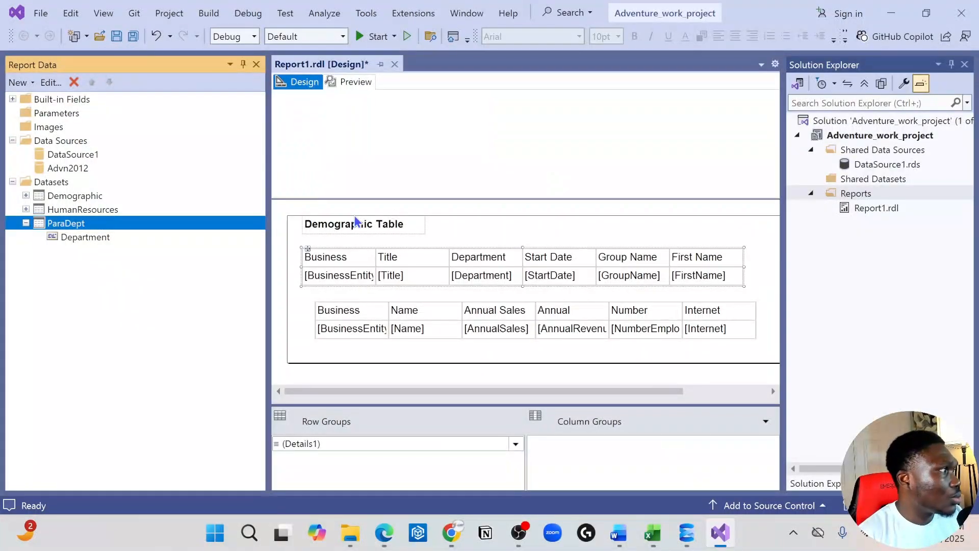
- Add a report parameter named Para_Dept with the prompt "Select the dept:"
{"action": "left_click", "coordinate": [59, 113]}
{"action": "right_click", "coordinate": [59, 113]}
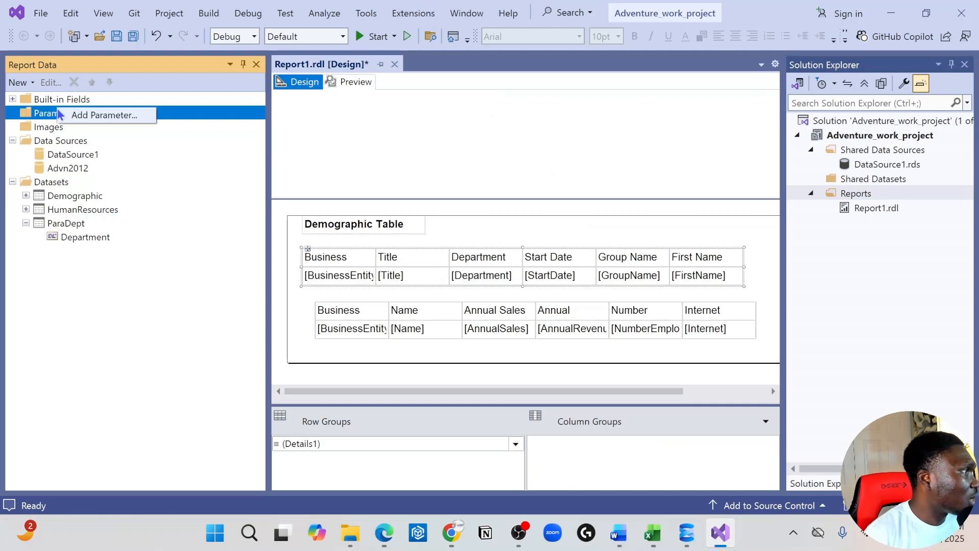
{"action": "left_click", "coordinate": [91, 115]}
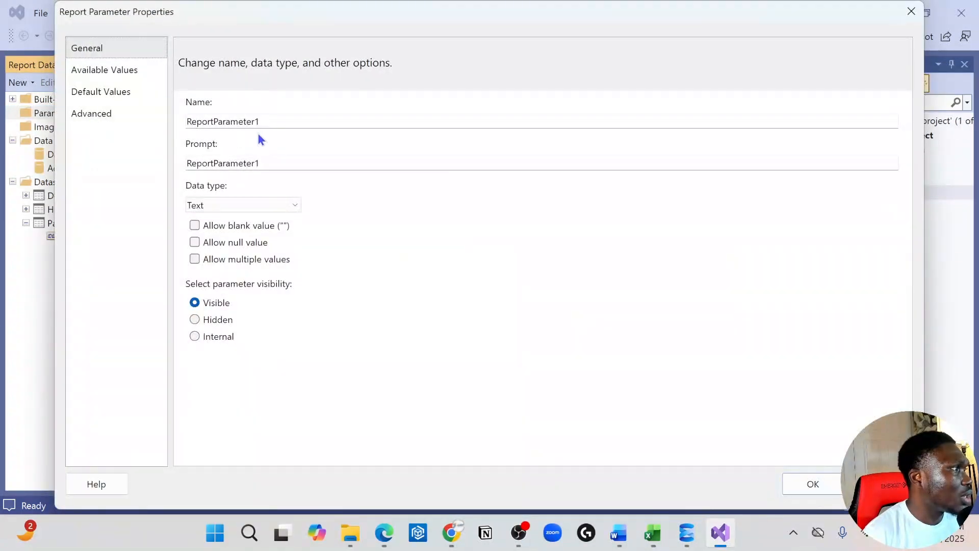
{"action": "left_click_drag", "start_coordinate": [279, 124], "coordinate": [157, 109]}
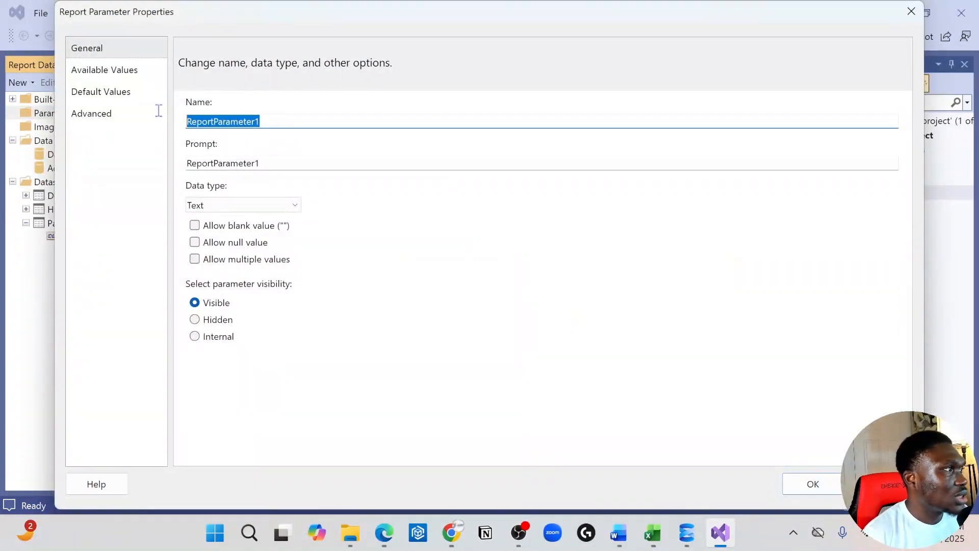
{"action": "type", "text": "Para_Dept"}
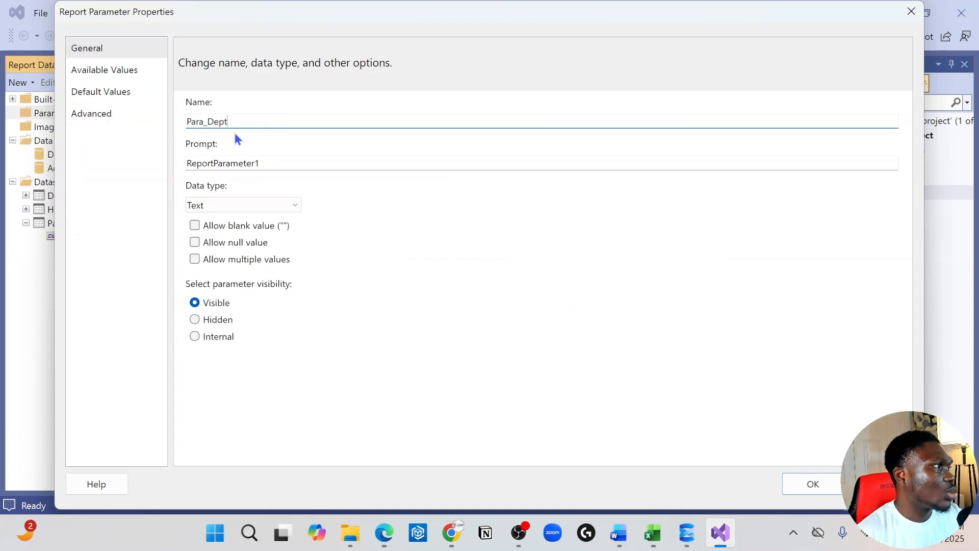
{"action": "left_click_drag", "start_coordinate": [237, 123], "coordinate": [131, 118]}
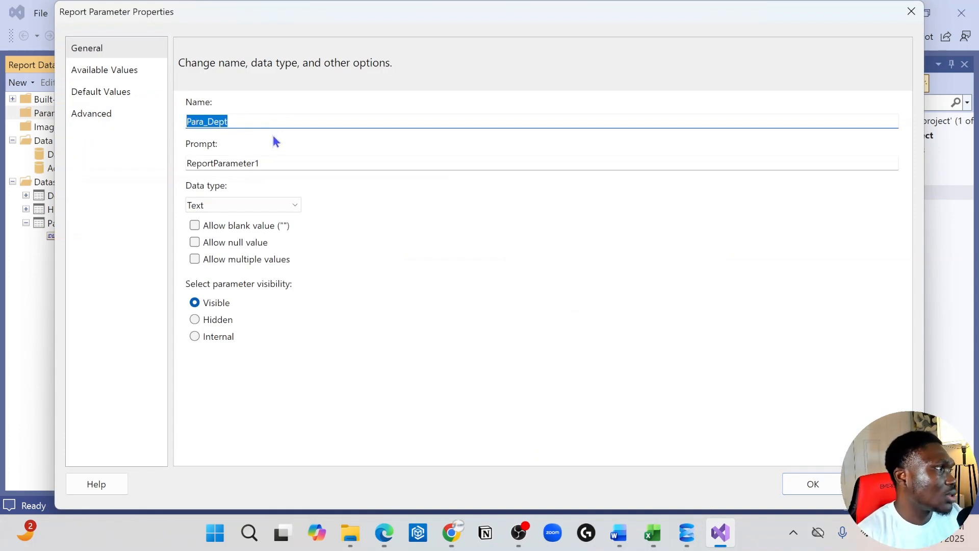
{"action": "left_click_drag", "start_coordinate": [290, 167], "coordinate": [137, 164]}
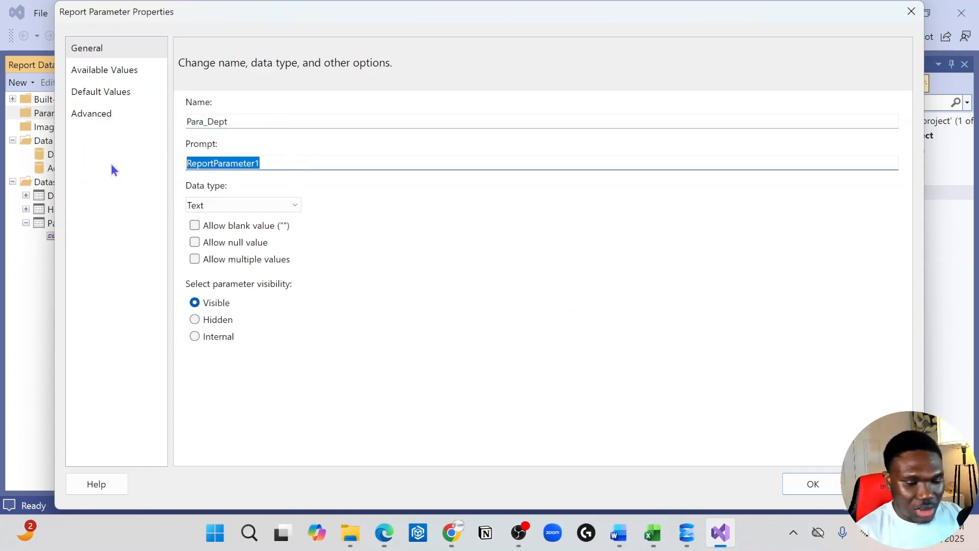
{"action": "key", "text": "BackSpace"}
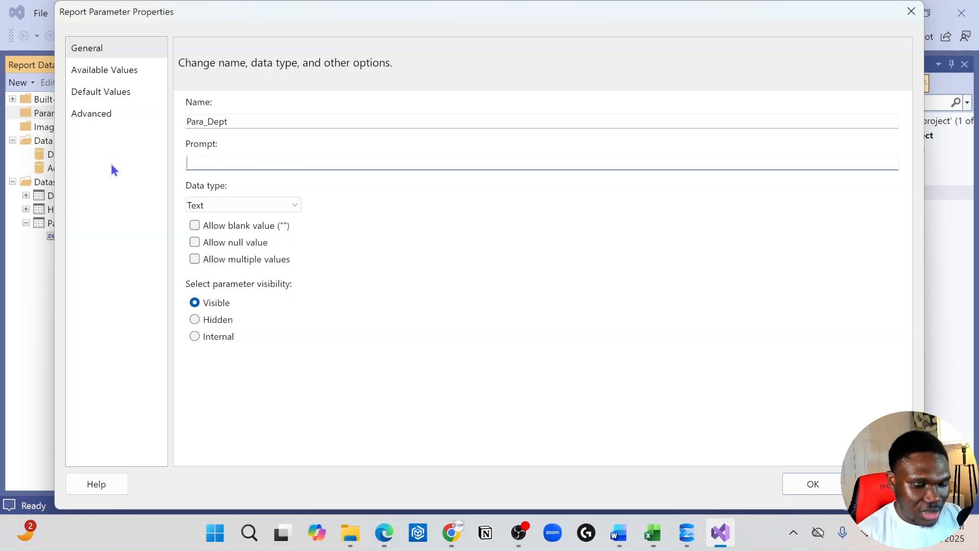
{"action": "type", "text": "Select t"}
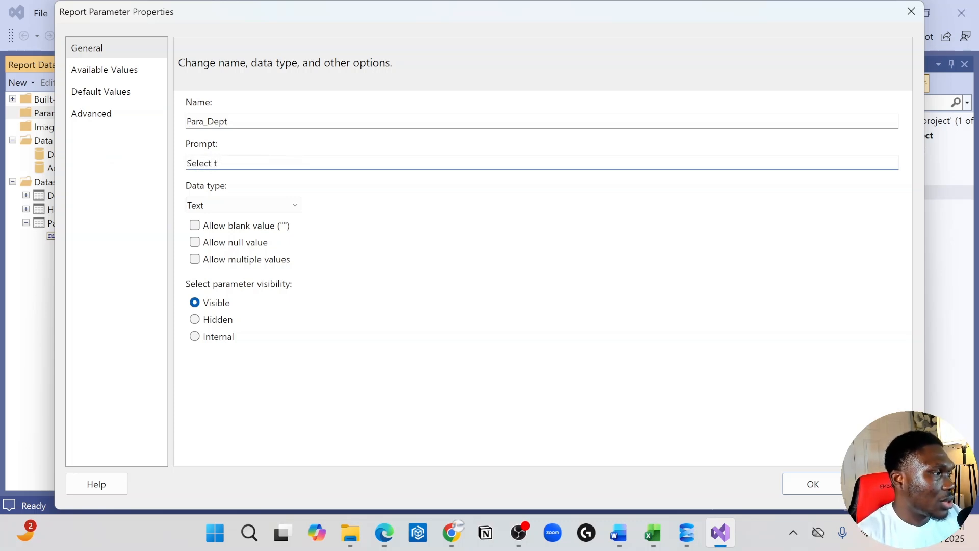
{"action": "type", "text": "he dept:"}
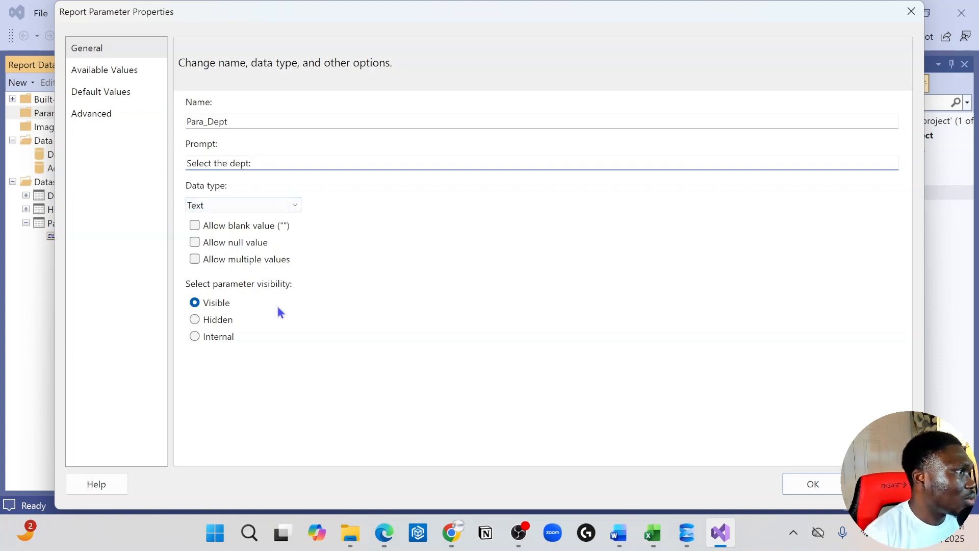
- Get the parameter's available values from a query on the ParaDept dataset, with Department as both value field and label field
{"action": "left_click", "coordinate": [95, 73]}
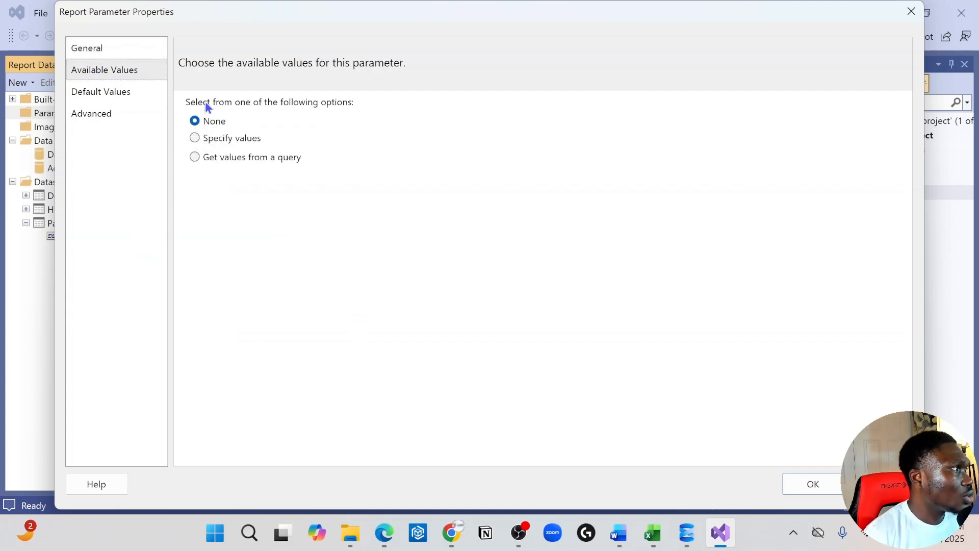
{"action": "left_click", "coordinate": [215, 160]}
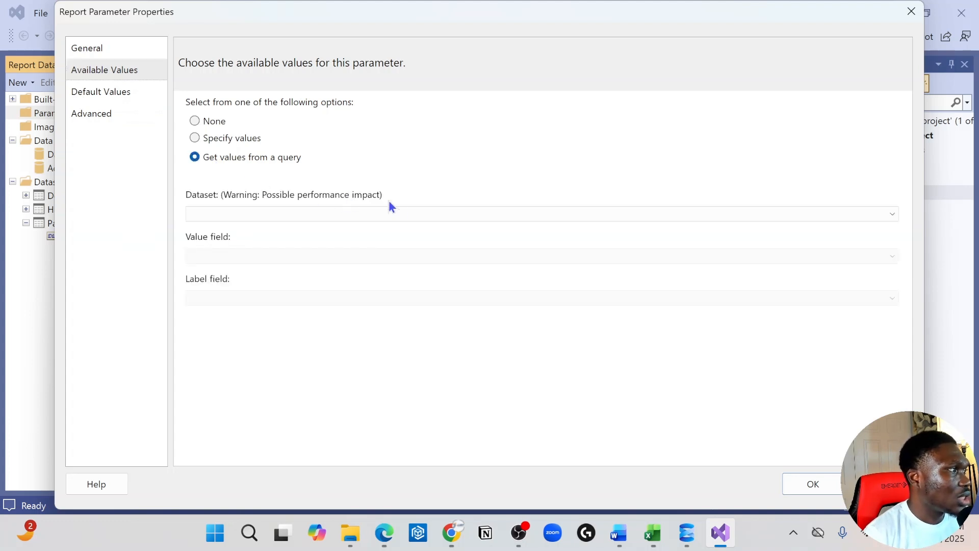
{"action": "left_click", "coordinate": [469, 214]}
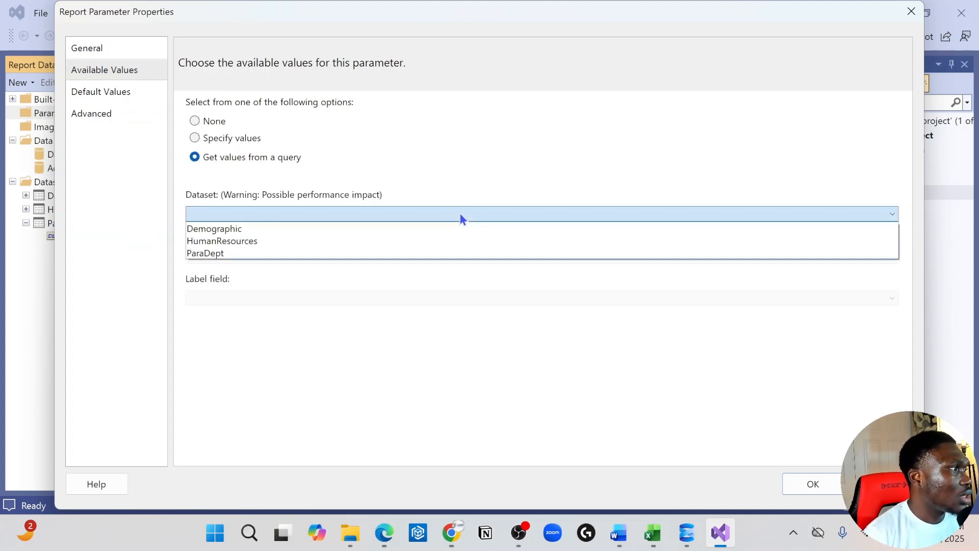
{"action": "left_click", "coordinate": [294, 253]}
{"action": "left_click", "coordinate": [281, 256]}
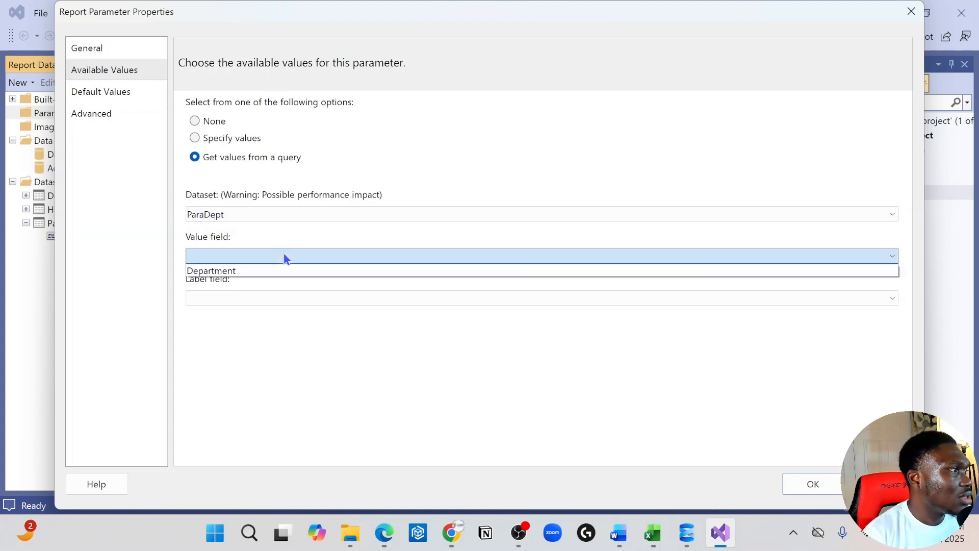
{"action": "left_click", "coordinate": [255, 270]}
{"action": "left_click", "coordinate": [271, 303]}
{"action": "left_click", "coordinate": [271, 305]}
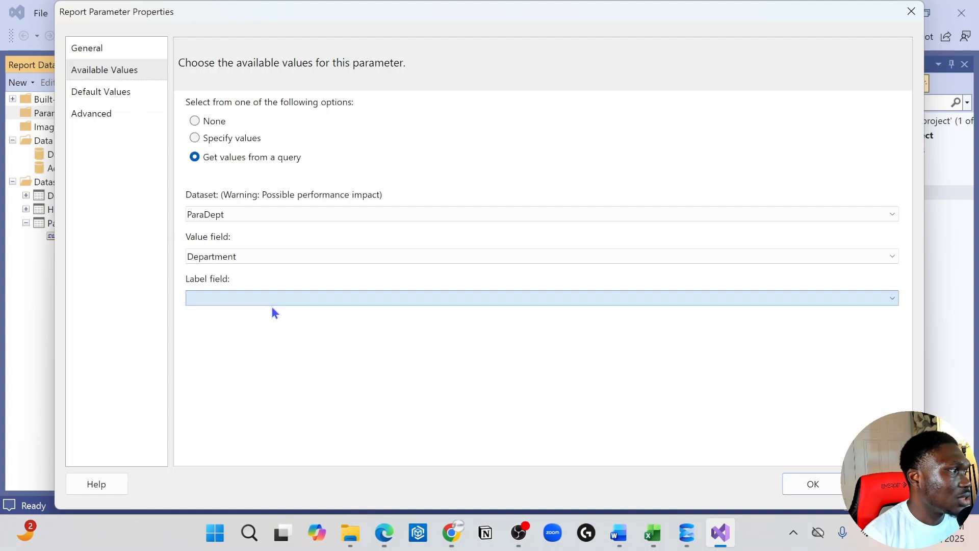
{"action": "left_click", "coordinate": [271, 308]}
{"action": "left_click", "coordinate": [269, 312]}
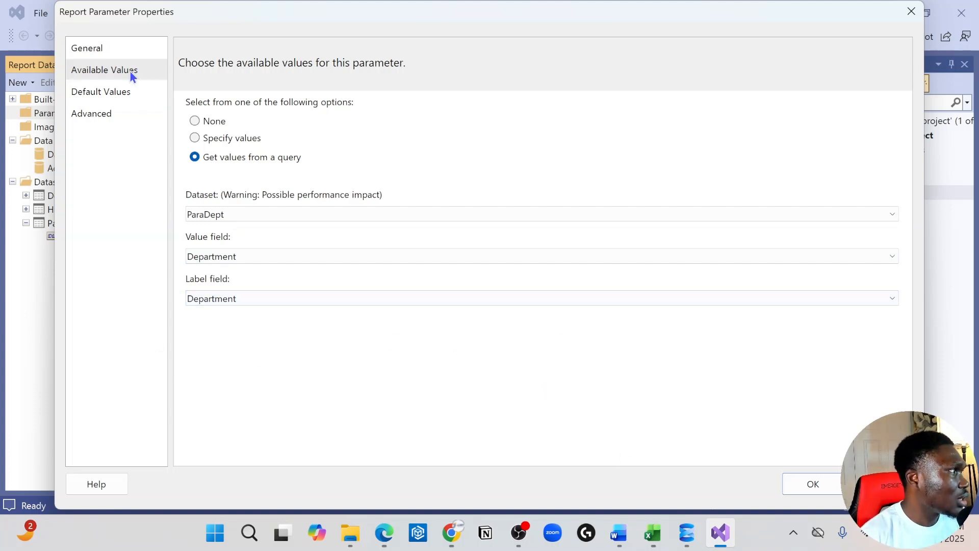
- Review the parameter's default values and advanced settings, and save the parameter
{"action": "left_click", "coordinate": [109, 88]}
{"action": "left_click", "coordinate": [112, 116]}
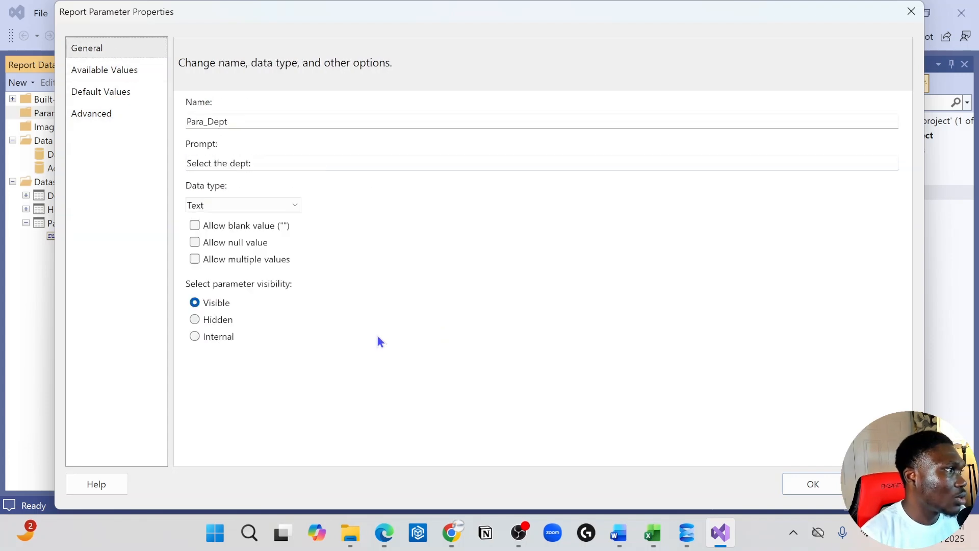
{"action": "left_click", "coordinate": [812, 484]}
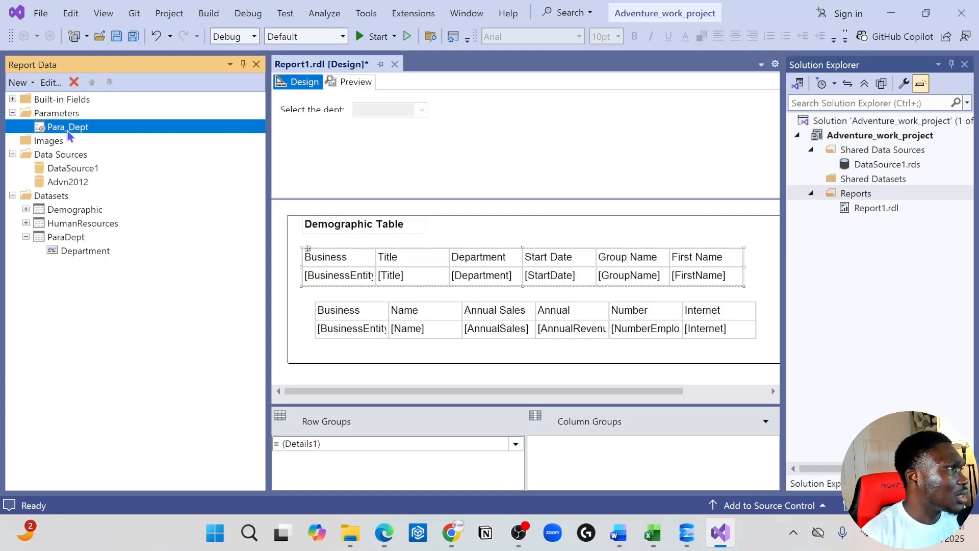
- Preview the report for the Engineering department and check the departments listed in the table rows
{"action": "left_click", "coordinate": [352, 82]}
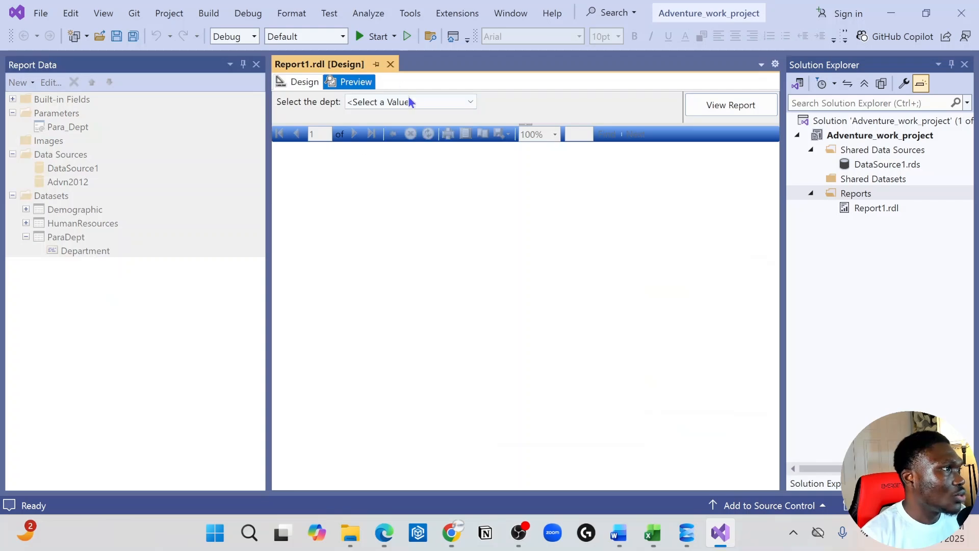
{"action": "left_click", "coordinate": [411, 102]}
{"action": "left_click", "coordinate": [355, 144]}
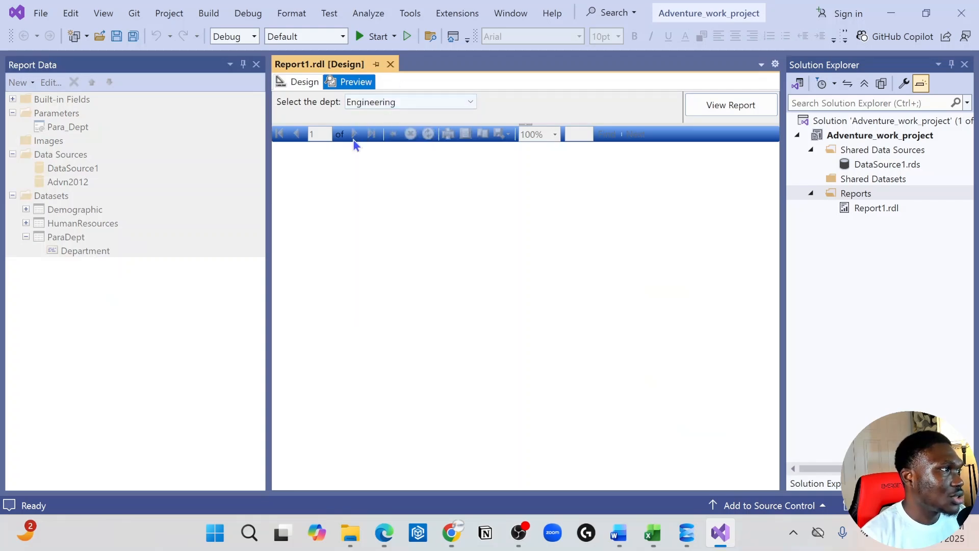
{"action": "left_click", "coordinate": [734, 105]}
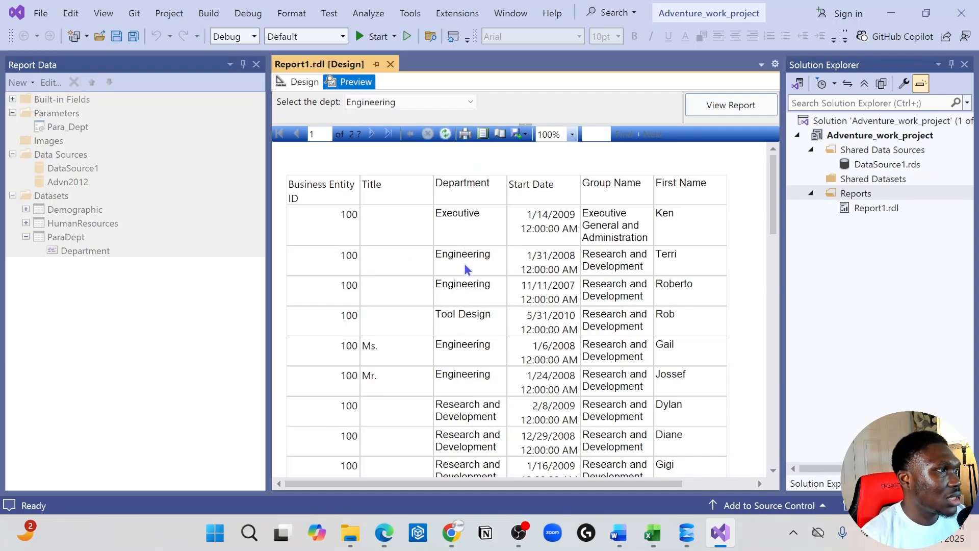
{"action": "scroll", "coordinate": [445, 348], "scroll_direction": "down", "scroll_amount": 5}
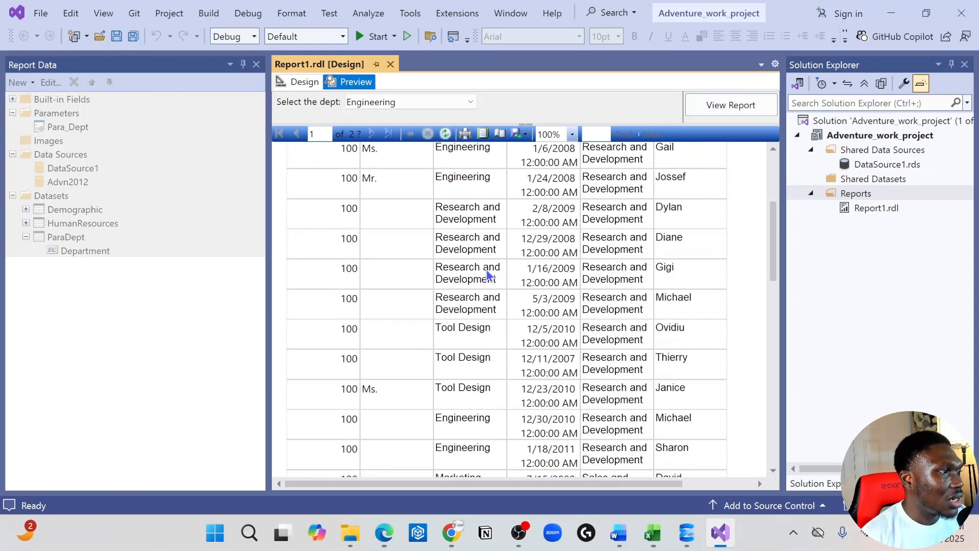
{"action": "scroll", "coordinate": [475, 324], "scroll_direction": "down", "scroll_amount": 17}
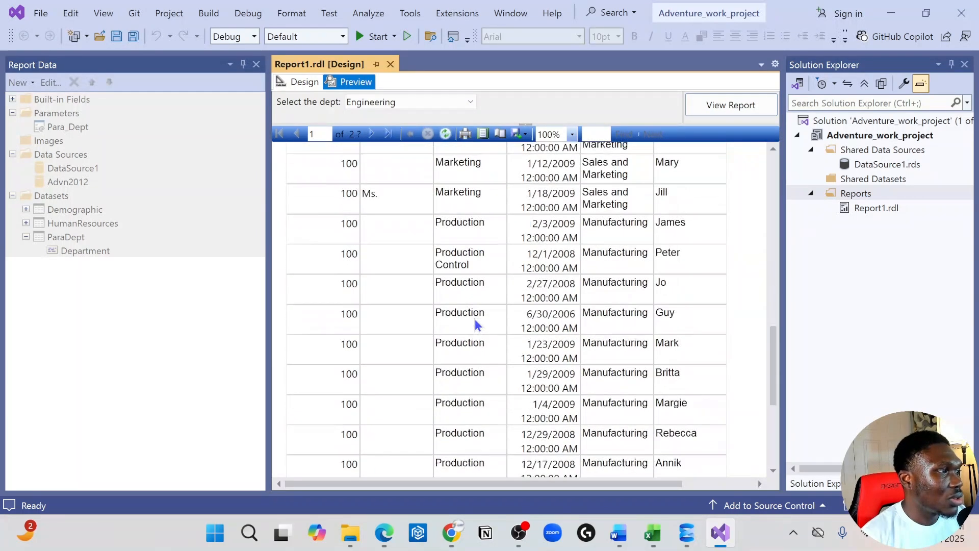
{"action": "scroll", "coordinate": [475, 324], "scroll_direction": "down", "scroll_amount": 3}
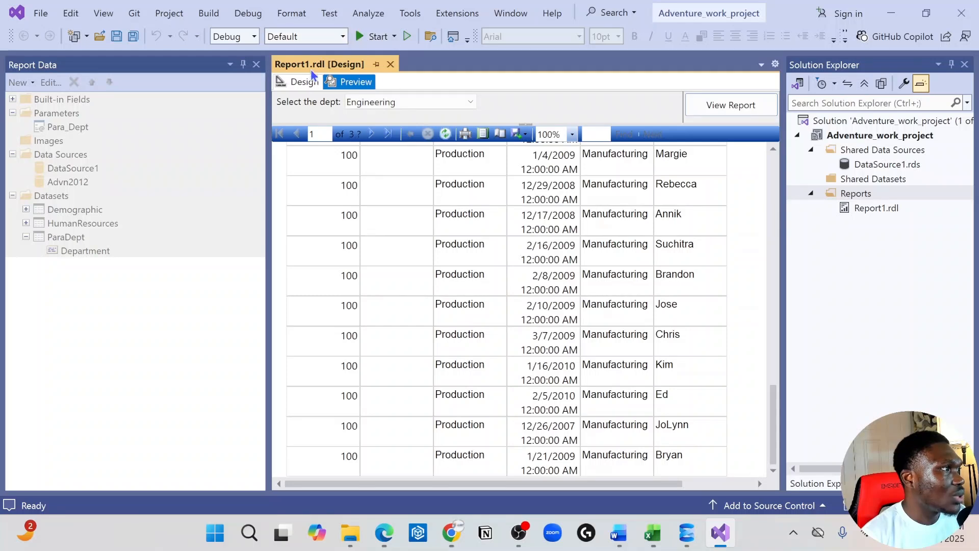
- Return to the report design and open the properties of the HumanResources dataset
{"action": "left_click", "coordinate": [302, 86]}
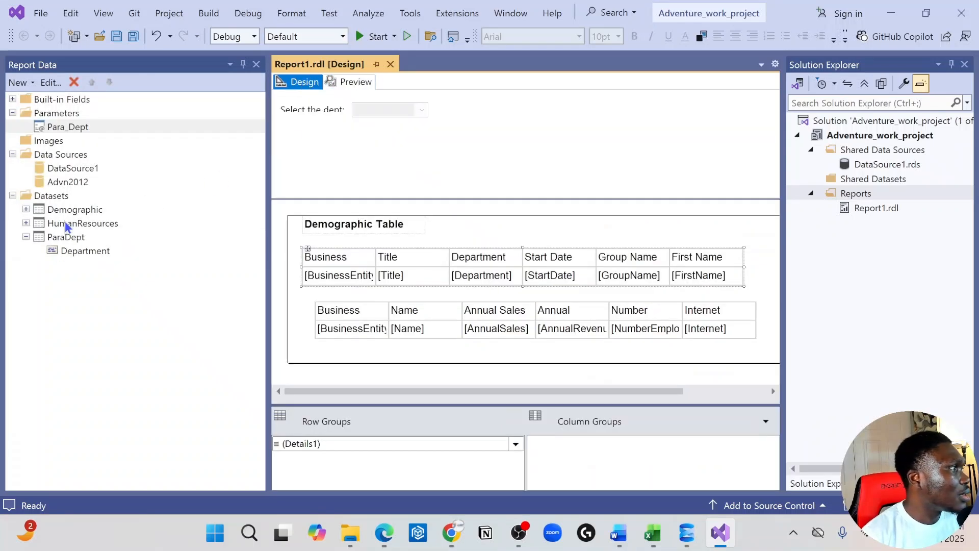
{"action": "left_click", "coordinate": [77, 223]}
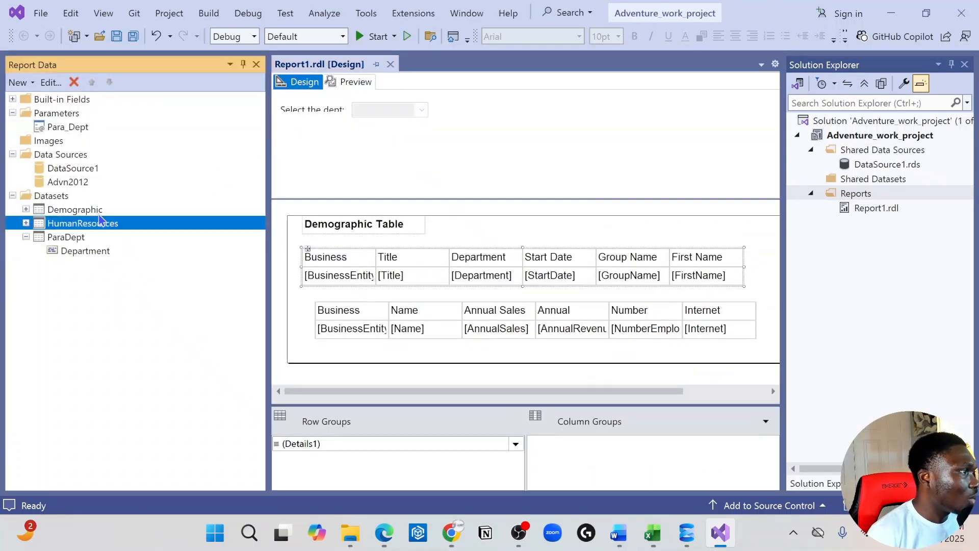
{"action": "left_click", "coordinate": [327, 255]}
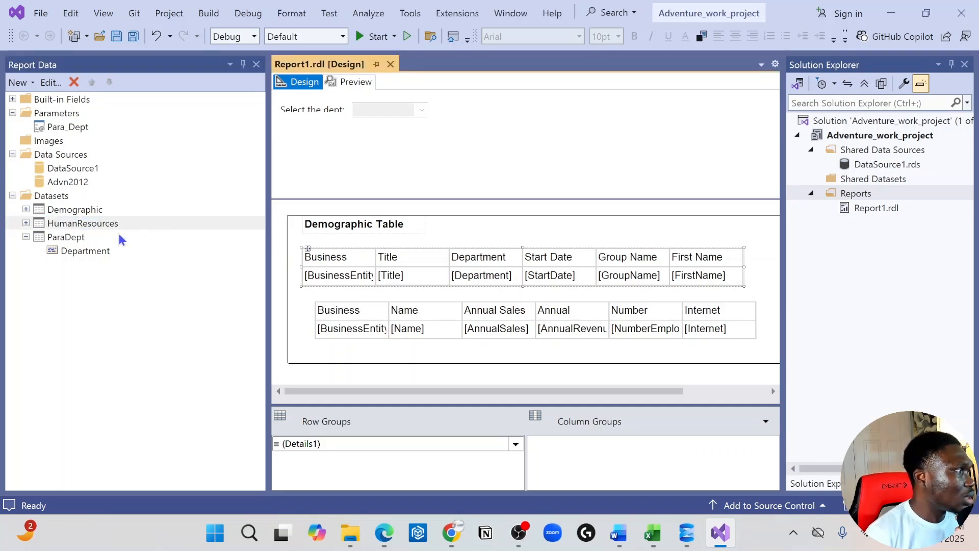
{"action": "left_click", "coordinate": [372, 259]}
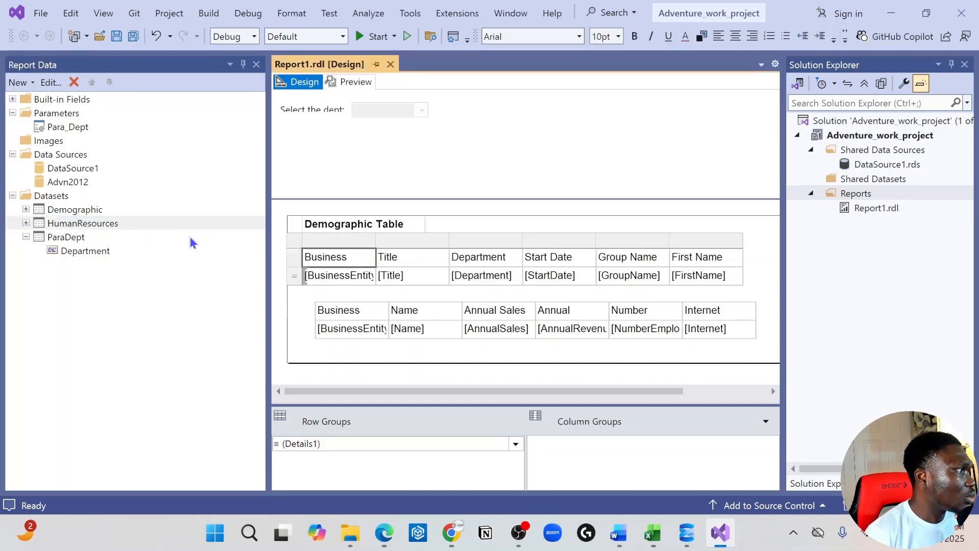
{"action": "left_click", "coordinate": [89, 225]}
{"action": "right_click", "coordinate": [89, 228]}
{"action": "left_click", "coordinate": [152, 301]}
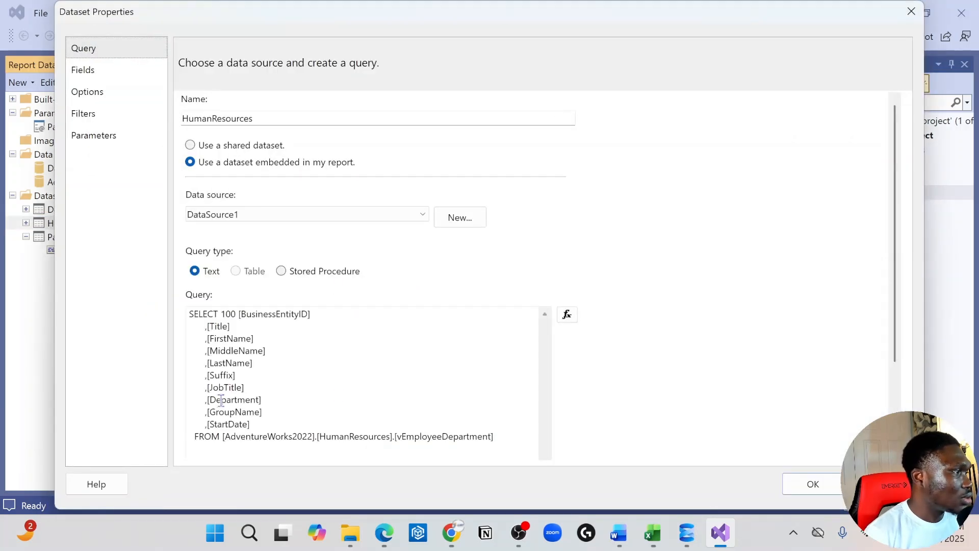
{"action": "left_click", "coordinate": [688, 538]}
{"action": "left_click", "coordinate": [555, 148]}
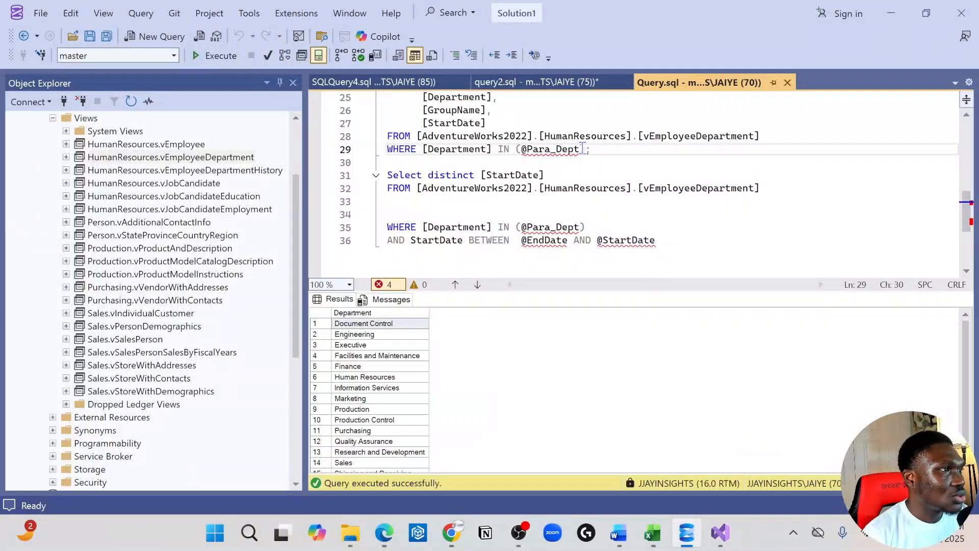
{"action": "left_click_drag", "start_coordinate": [587, 149], "coordinate": [386, 152]}
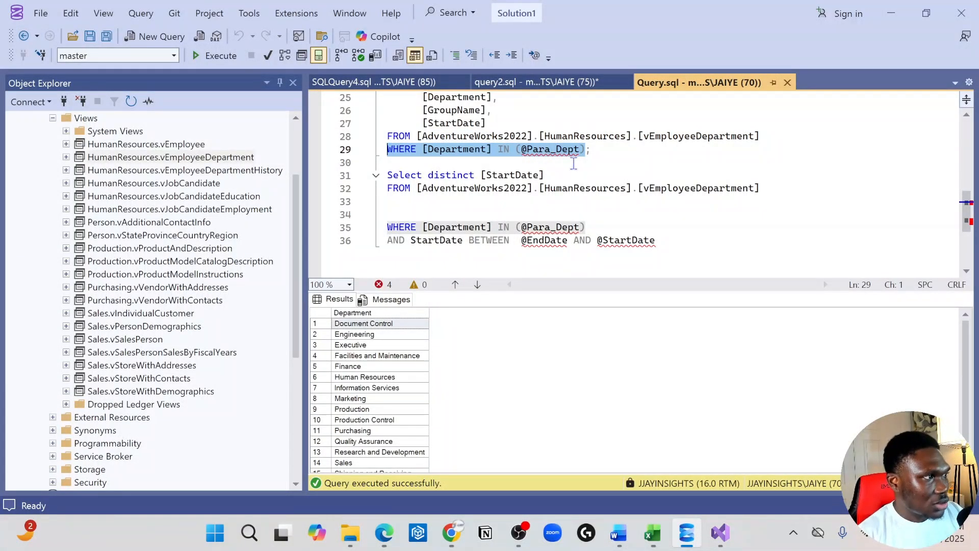
{"action": "key", "text": "alt+v"}
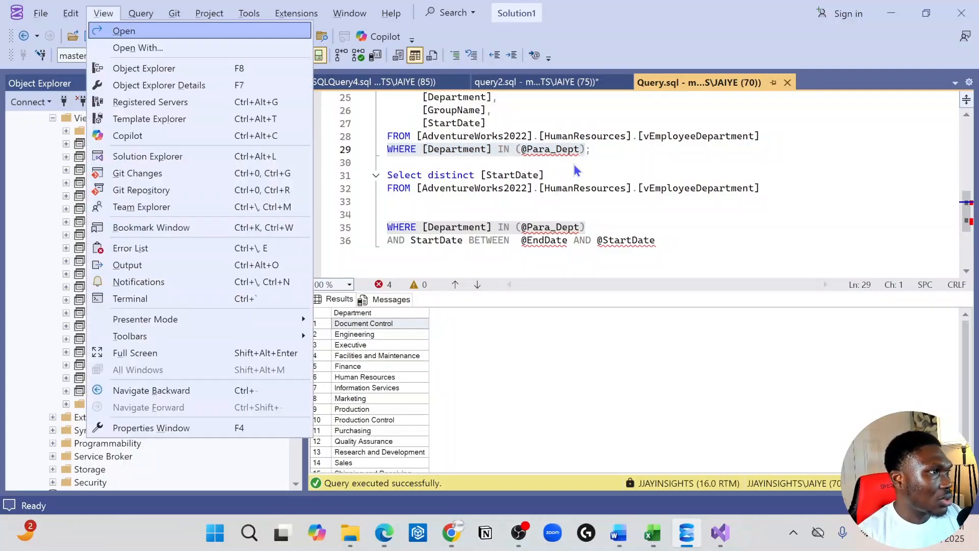
{"action": "key", "text": "Escape"}
{"action": "left_click_drag", "start_coordinate": [595, 150], "coordinate": [369, 147]}
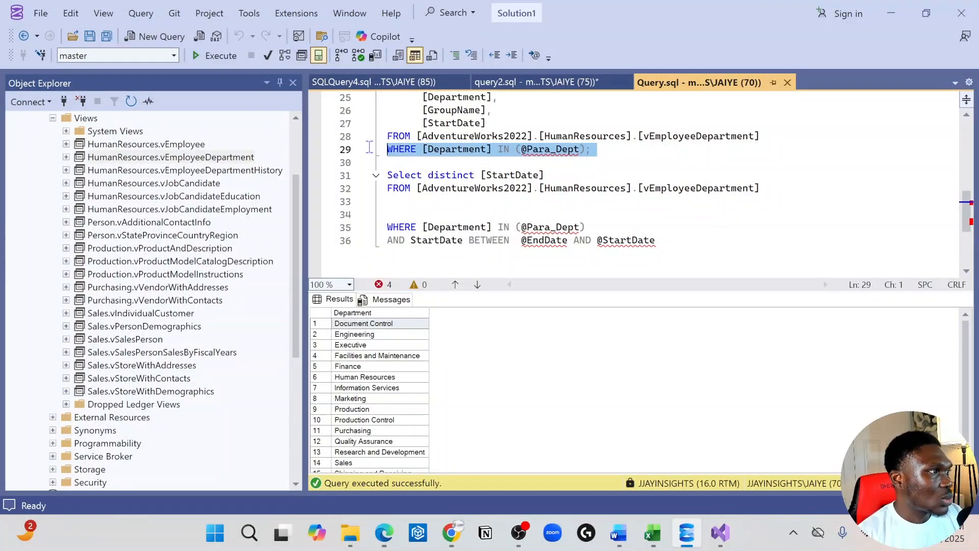
{"action": "left_click", "coordinate": [365, 149]}
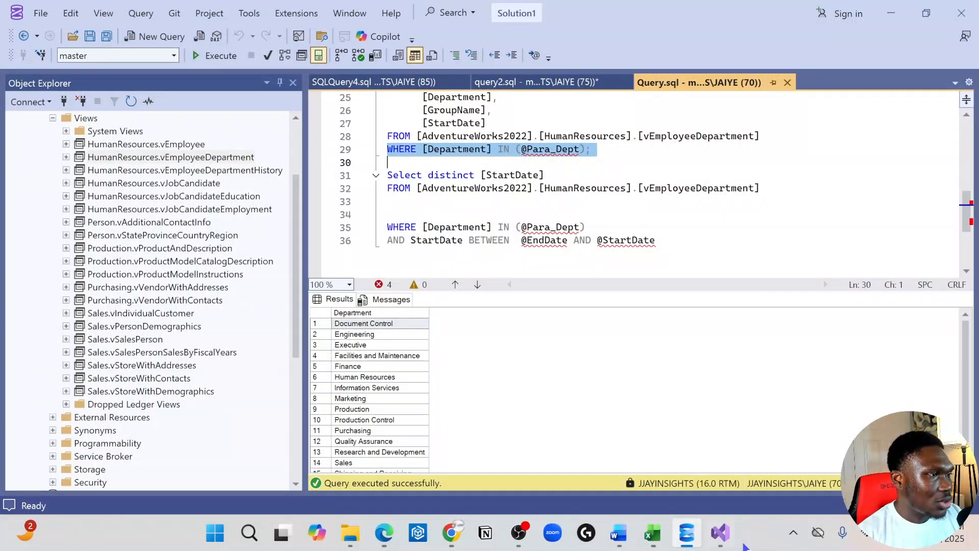
{"action": "left_click", "coordinate": [538, 241]}
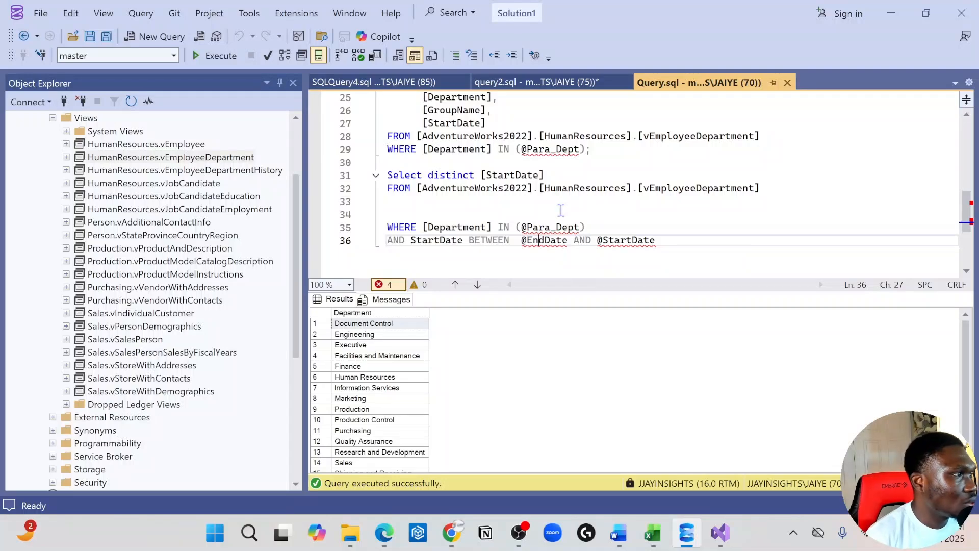
{"action": "scroll", "coordinate": [561, 210], "scroll_direction": "up", "scroll_amount": 2}
{"action": "scroll", "coordinate": [561, 211], "scroll_direction": "down", "scroll_amount": 2}
{"action": "scroll", "coordinate": [560, 172], "scroll_direction": "up", "scroll_amount": 8}
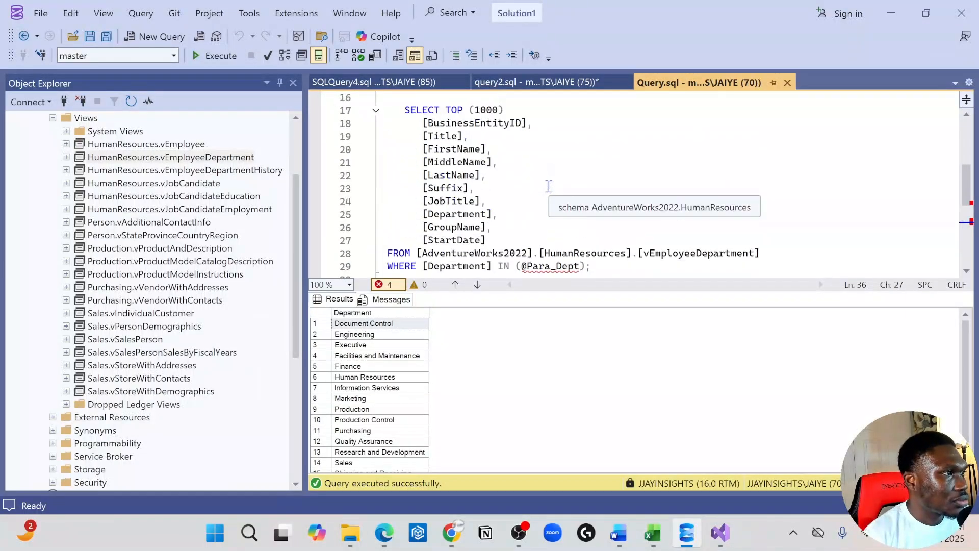
{"action": "scroll", "coordinate": [527, 242], "scroll_direction": "down", "scroll_amount": 2}
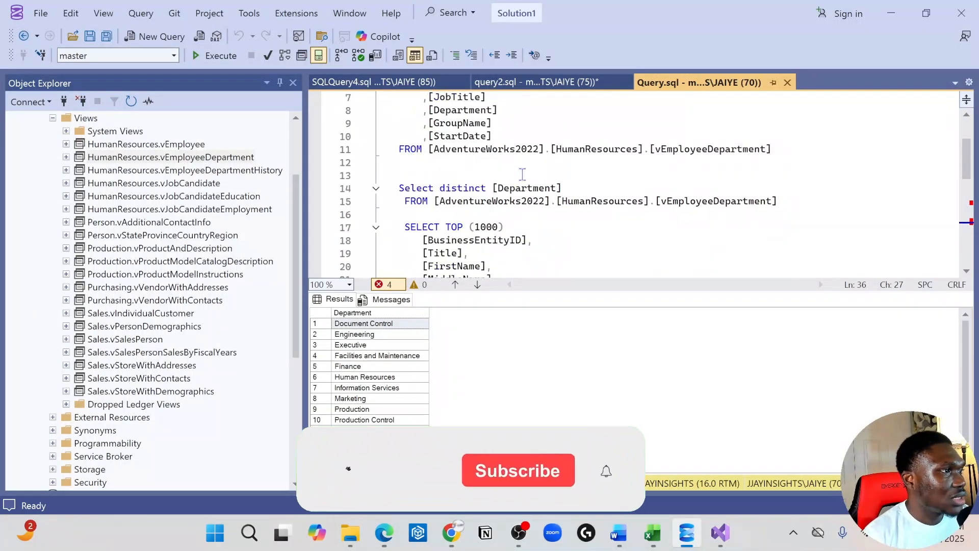
{"action": "double_click", "coordinate": [529, 188]}
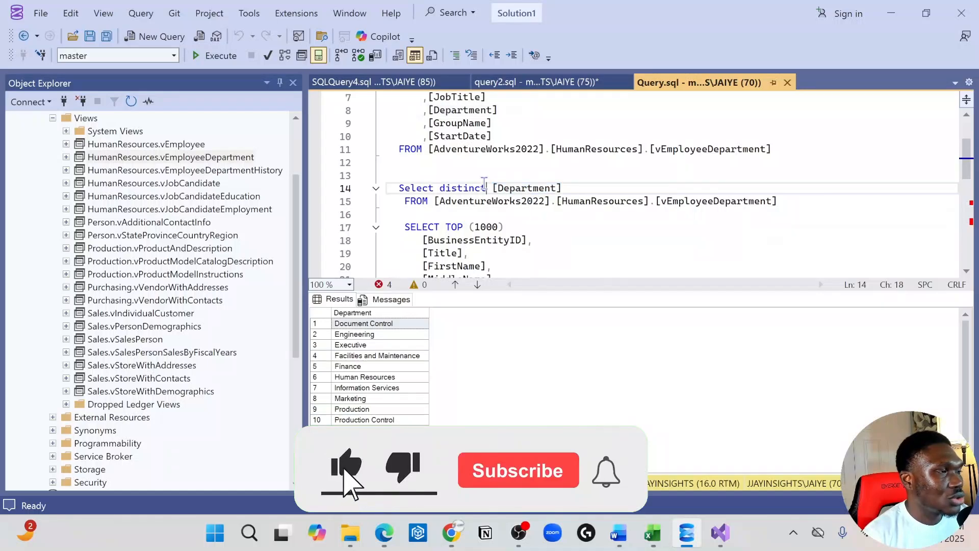
{"action": "left_click", "coordinate": [517, 194]}
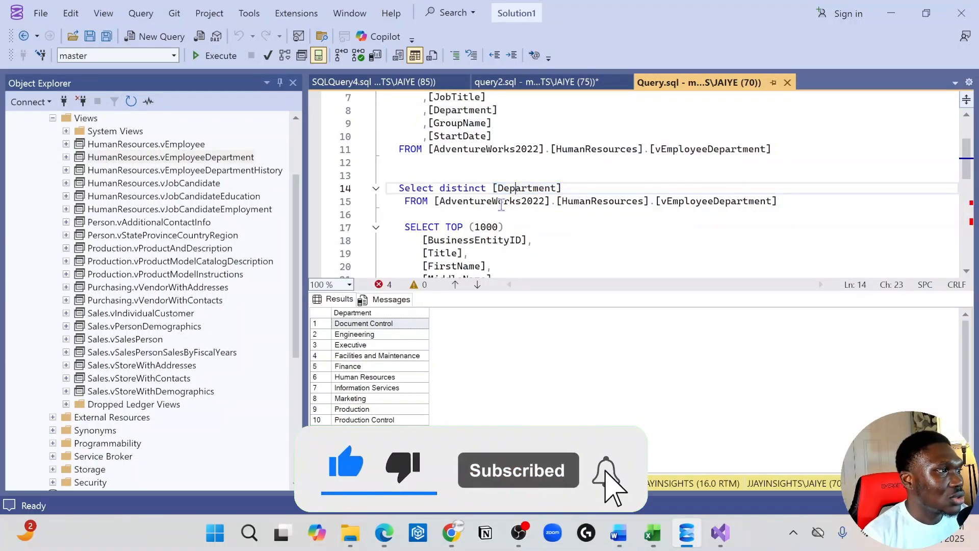
{"action": "scroll", "coordinate": [481, 195], "scroll_direction": "down", "scroll_amount": 6}
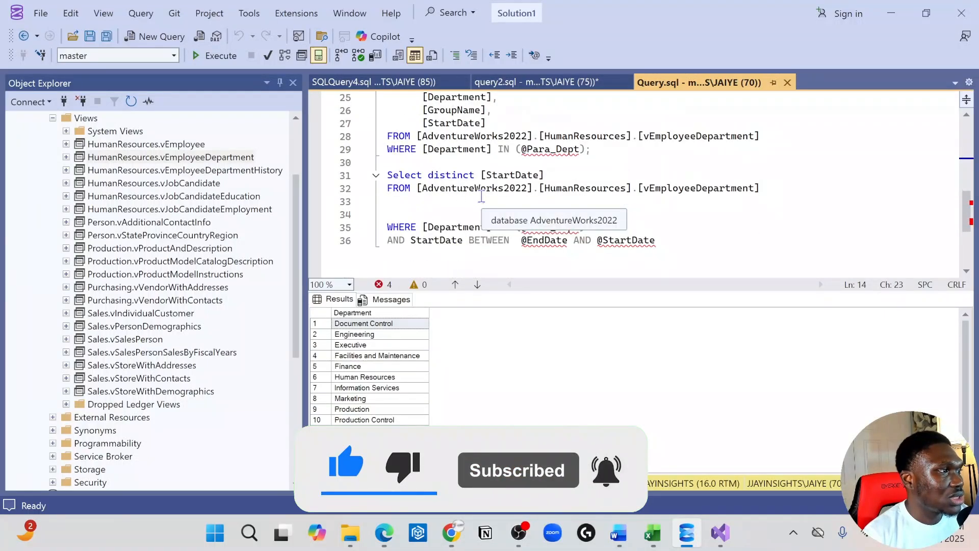
{"action": "left_click", "coordinate": [453, 149]}
{"action": "left_click_drag", "start_coordinate": [609, 151], "coordinate": [383, 150]}
{"action": "key", "text": "ctrl+c"}
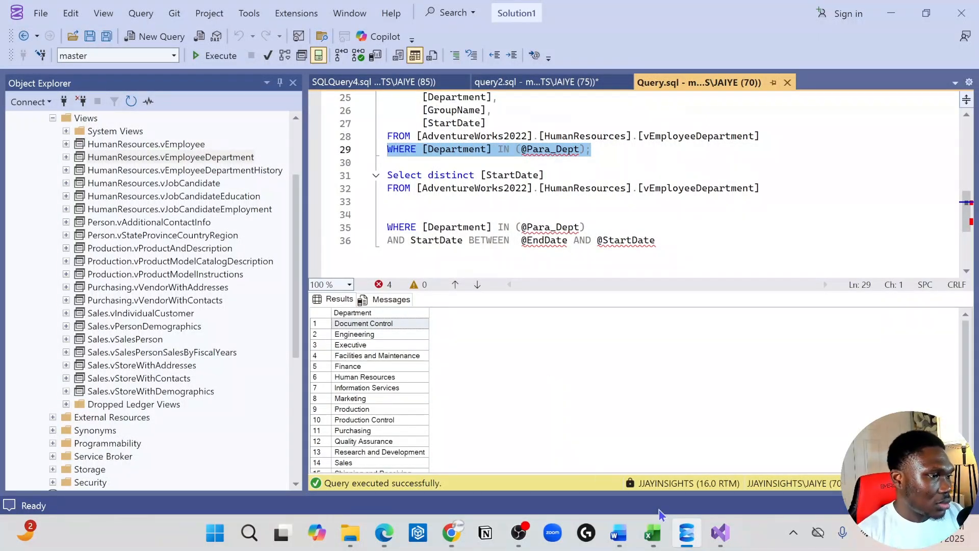
{"action": "mouse_move", "coordinate": [720, 535]}
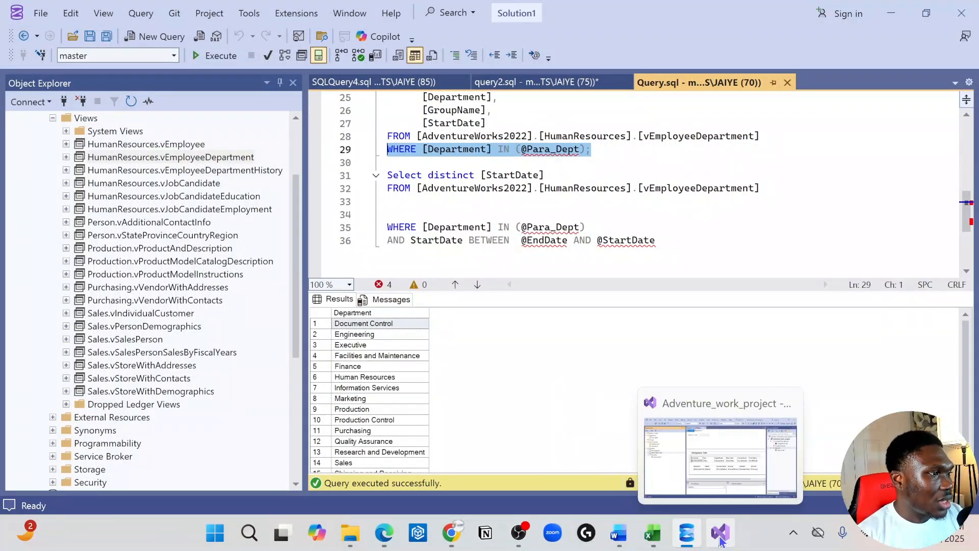
{"action": "left_click", "coordinate": [730, 487]}
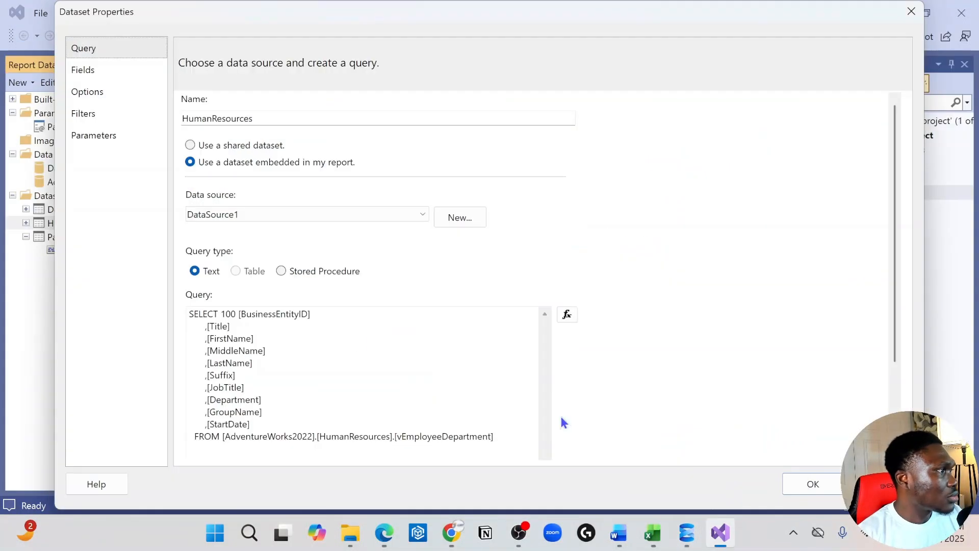
{"action": "left_click", "coordinate": [505, 435]}
{"action": "key", "text": "ctrl+v"}
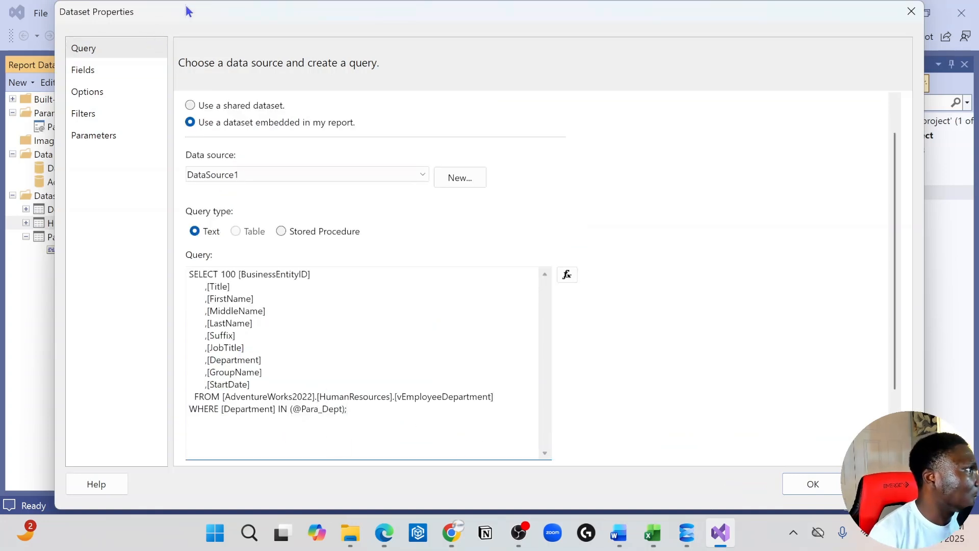
- Replace the IN operator in the dataset's WHERE clause with = and save the dataset
{"action": "left_click_drag", "start_coordinate": [196, 17], "coordinate": [315, 43]}
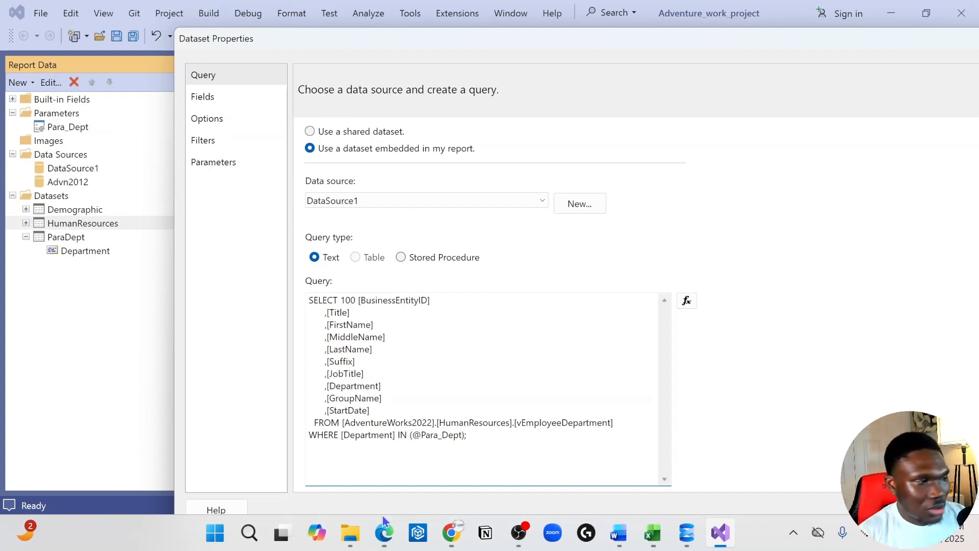
{"action": "key", "text": "BackSpace"}
{"action": "key", "text": "BackSpace"}
{"action": "key", "text": "BackSpace"}
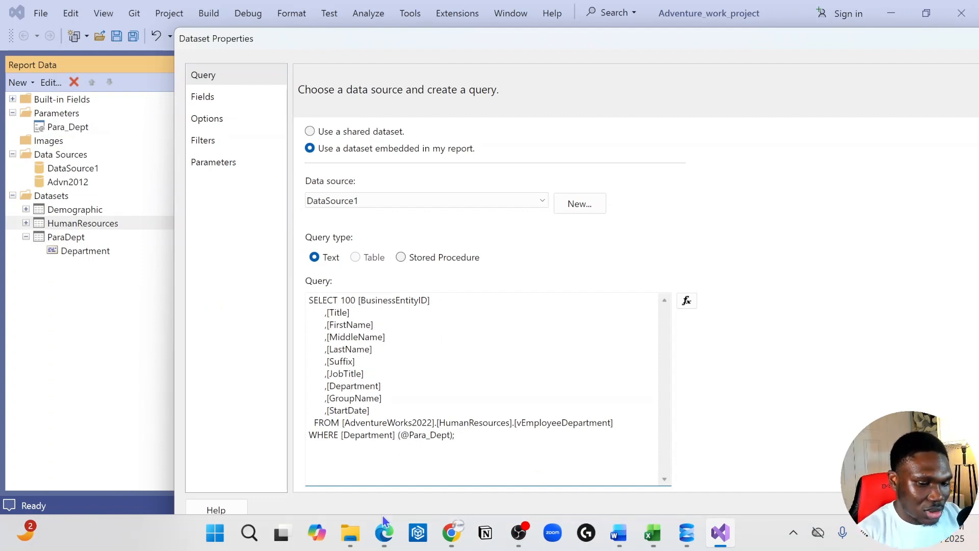
{"action": "type", "text": "="}
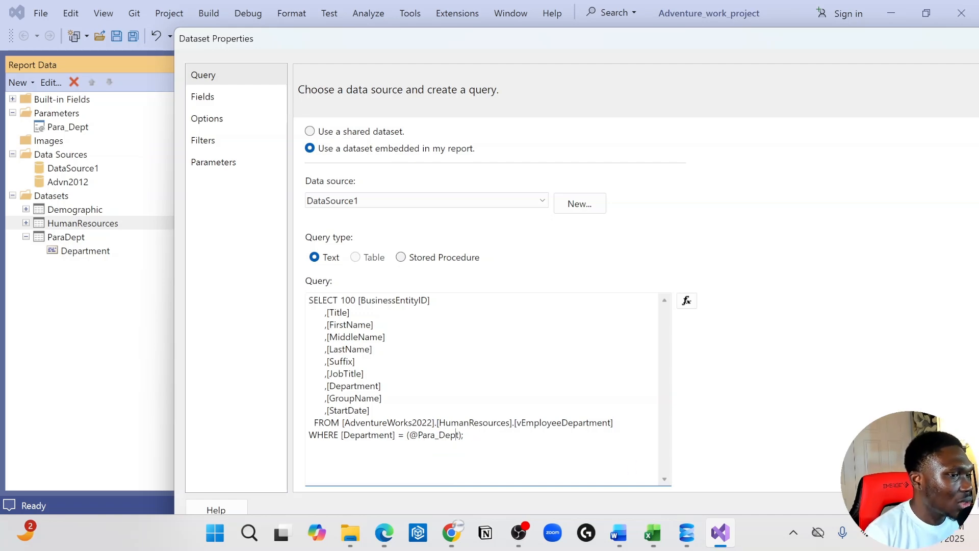
{"action": "key", "text": "Escape"}
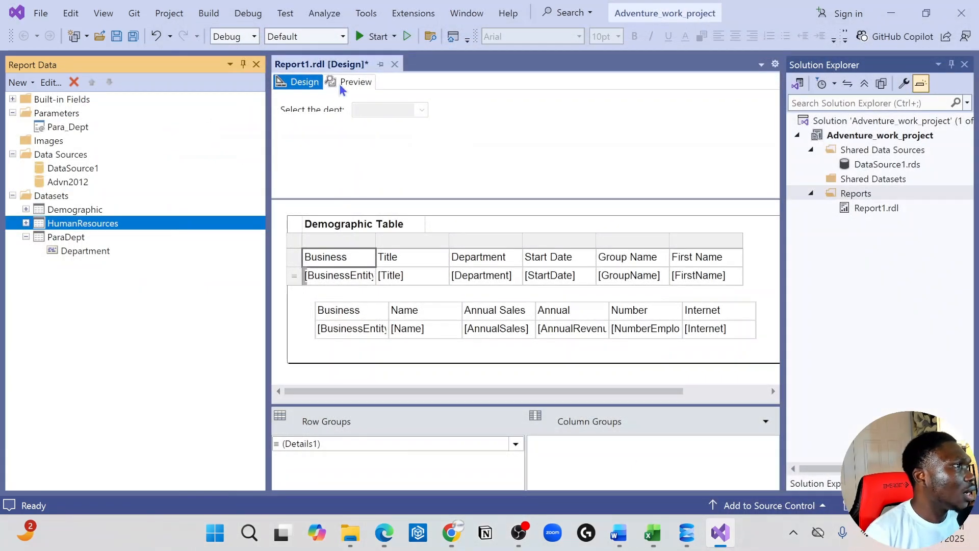
- Preview the report for the Document Control department and check the rows of both tables
{"action": "left_click", "coordinate": [353, 82]}
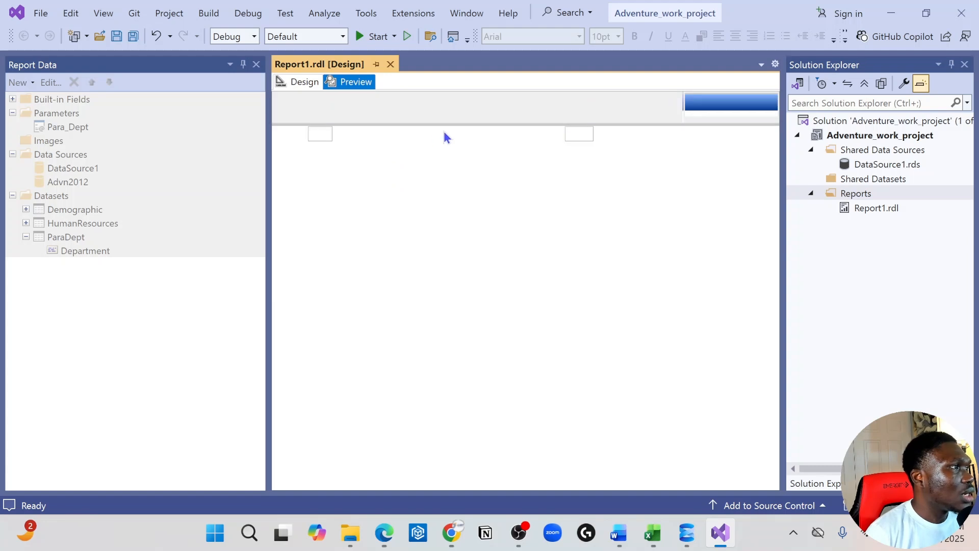
{"action": "left_click", "coordinate": [437, 104]}
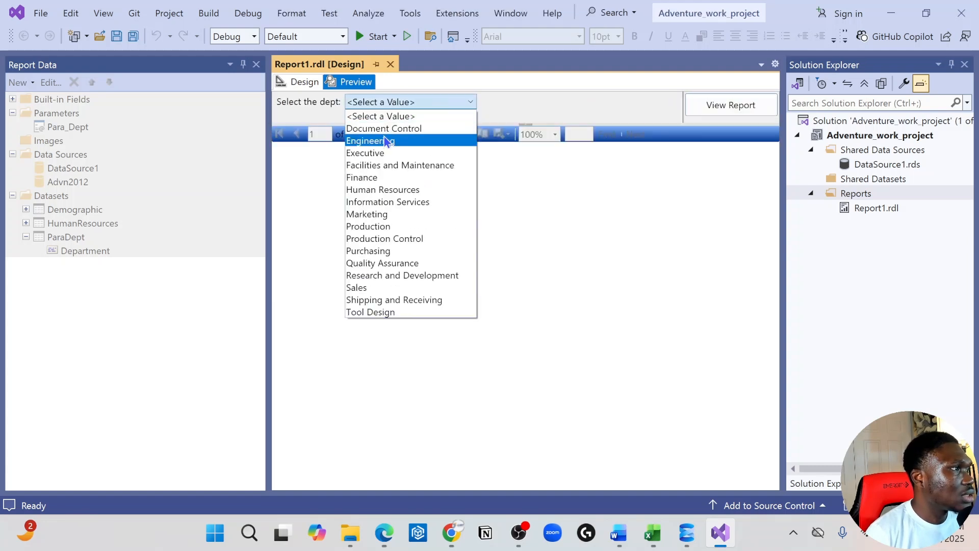
{"action": "left_click", "coordinate": [386, 128]}
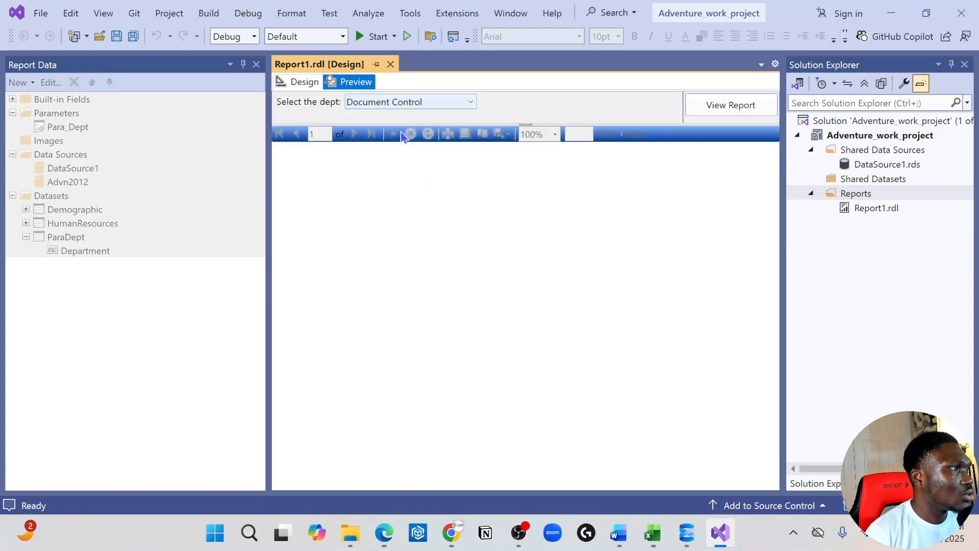
{"action": "left_click", "coordinate": [703, 110]}
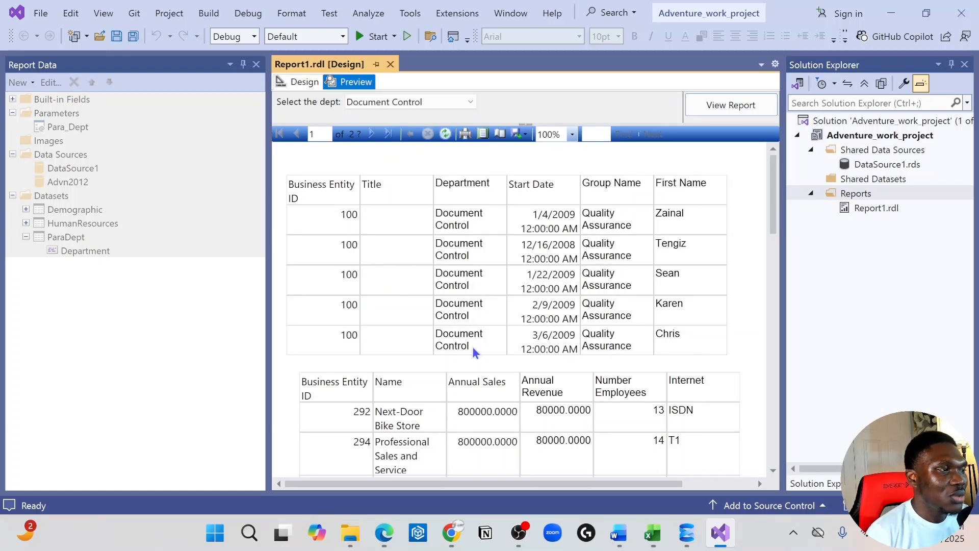
{"action": "scroll", "coordinate": [472, 347], "scroll_direction": "down", "scroll_amount": 4}
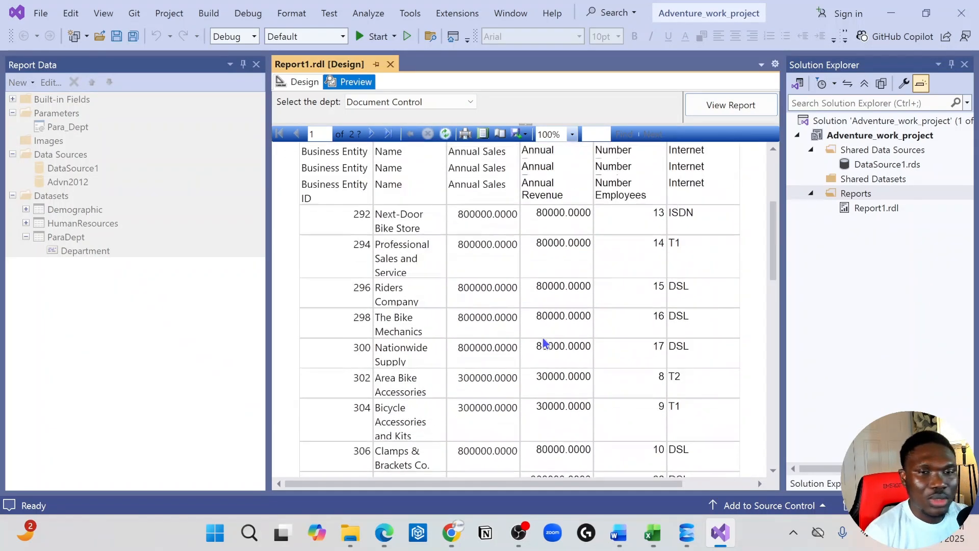
{"action": "scroll", "coordinate": [544, 342], "scroll_direction": "up", "scroll_amount": 4}
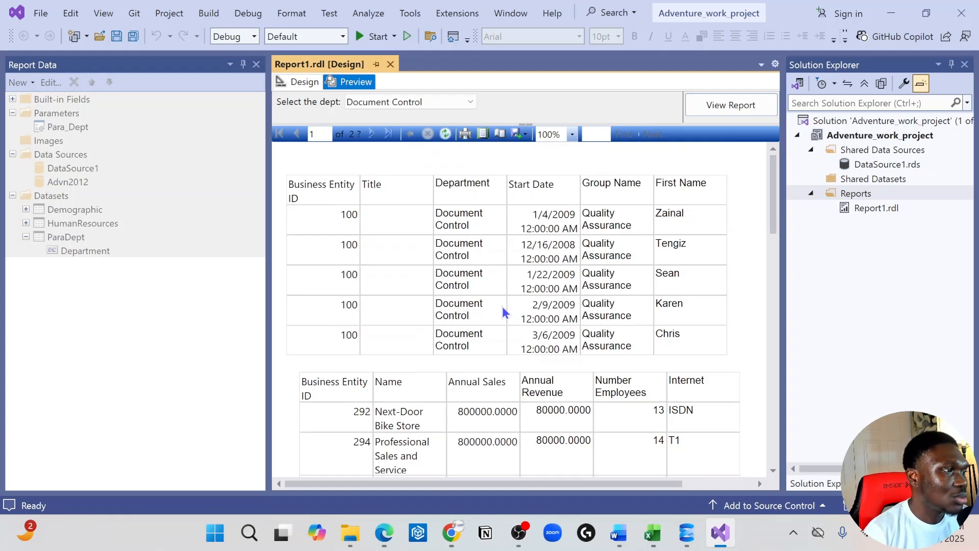
{"action": "scroll", "coordinate": [503, 307], "scroll_direction": "down", "scroll_amount": 3}
{"action": "scroll", "coordinate": [503, 306], "scroll_direction": "up", "scroll_amount": 3}
- Run the report preview for the Executive department
{"action": "left_click", "coordinate": [444, 101]}
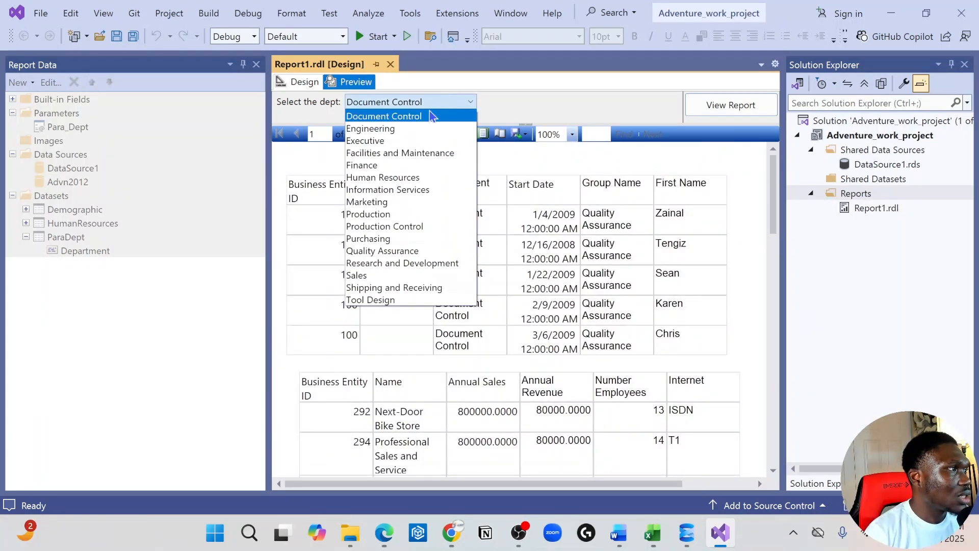
{"action": "left_click", "coordinate": [398, 138]}
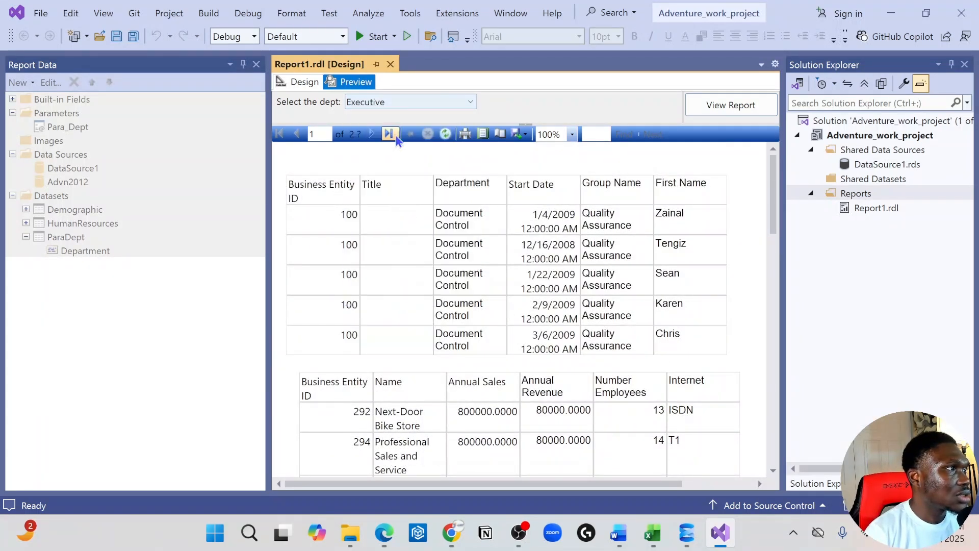
{"action": "left_click", "coordinate": [735, 113]}
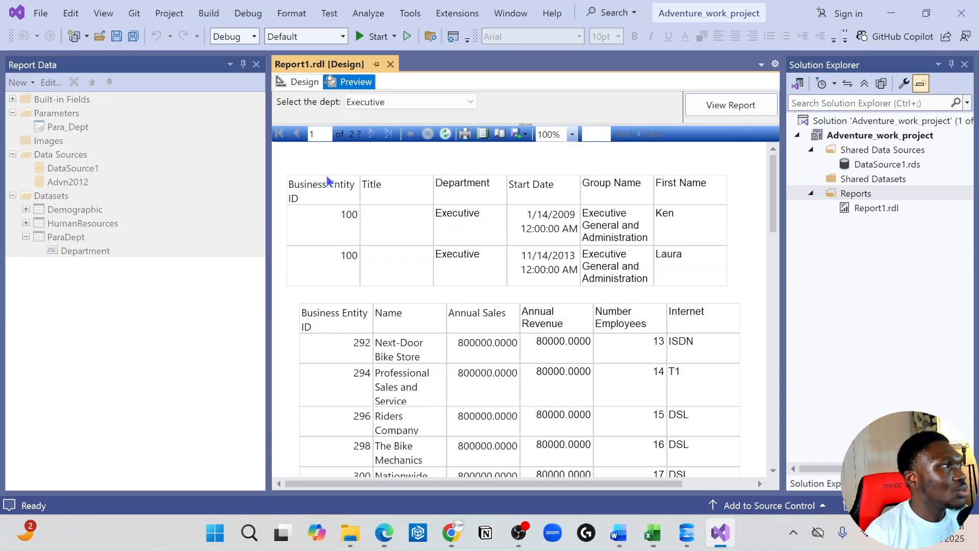
- Return to the report design and set the Para_Dept parameter to allow multiple values
{"action": "left_click", "coordinate": [305, 84]}
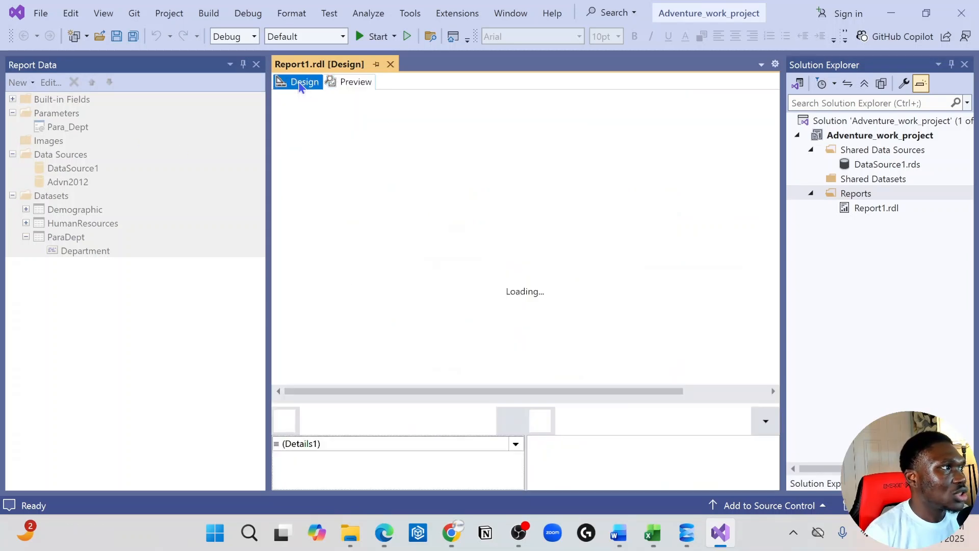
{"action": "left_click", "coordinate": [71, 127]}
{"action": "right_click", "coordinate": [71, 128]}
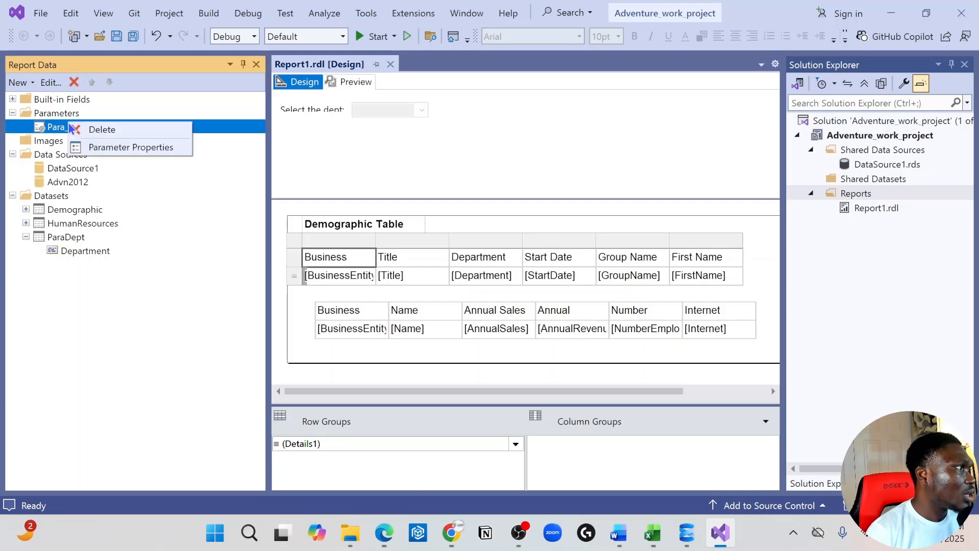
{"action": "left_click", "coordinate": [120, 149]}
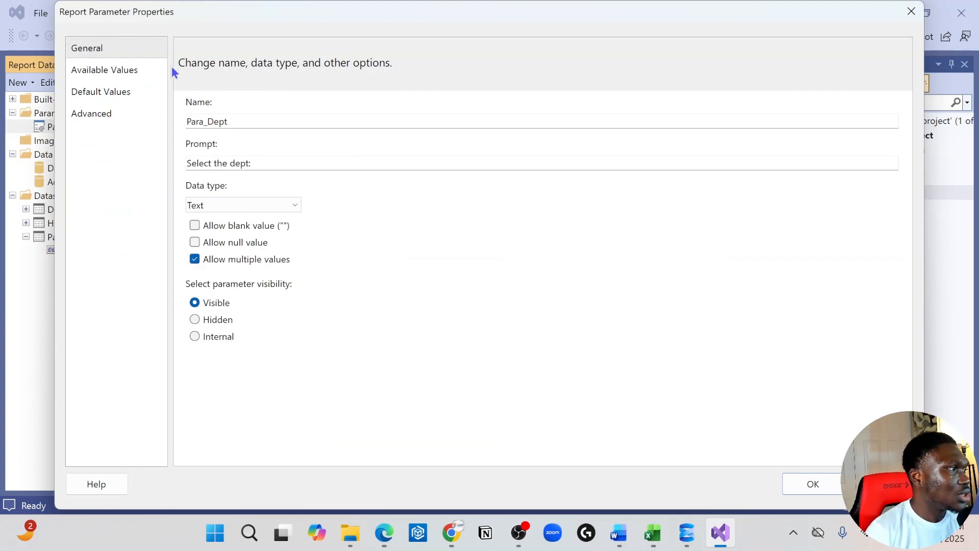
{"action": "left_click", "coordinate": [811, 484]}
{"action": "left_click", "coordinate": [399, 115]}
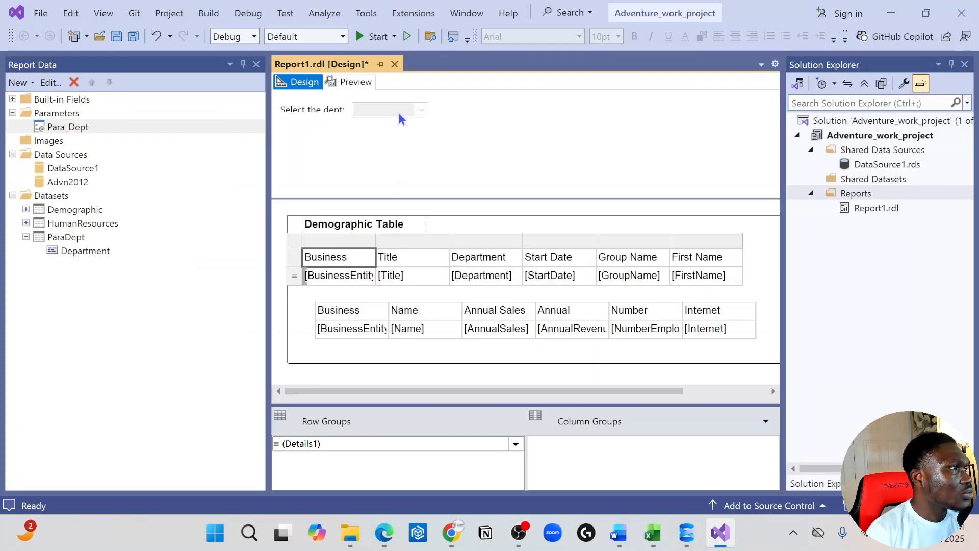
- Try to preview the report with both the Engineering and Executive departments selected
{"action": "left_click", "coordinate": [350, 84]}
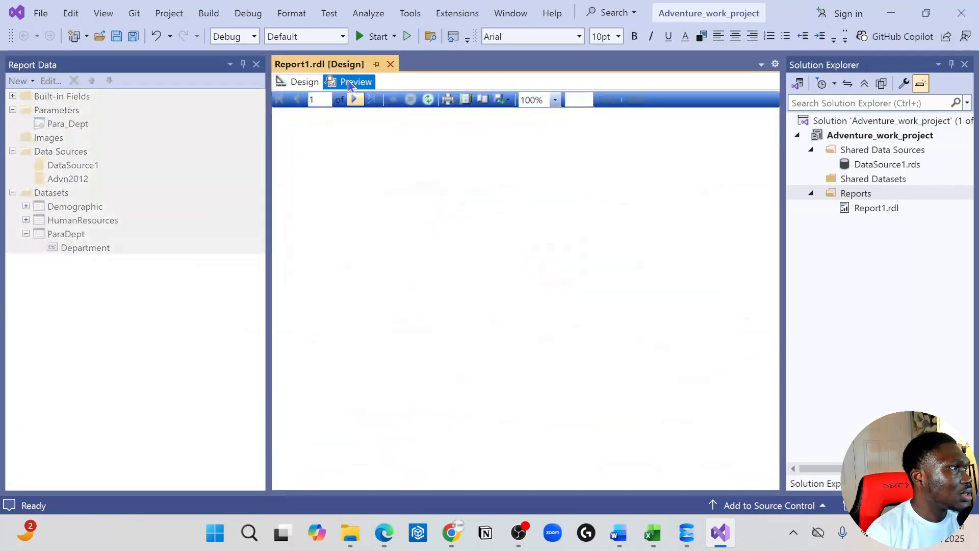
{"action": "left_click", "coordinate": [408, 102]}
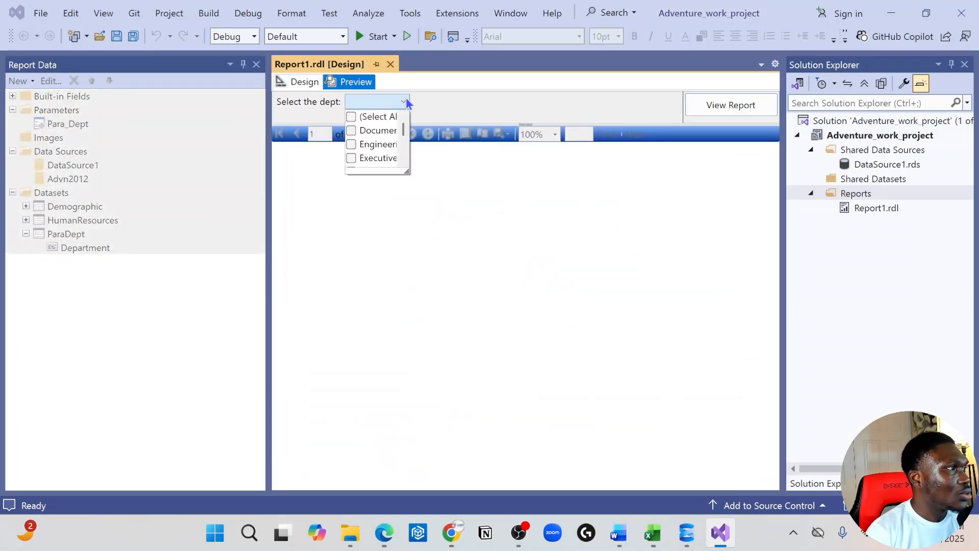
{"action": "left_click_drag", "start_coordinate": [407, 170], "coordinate": [524, 257]}
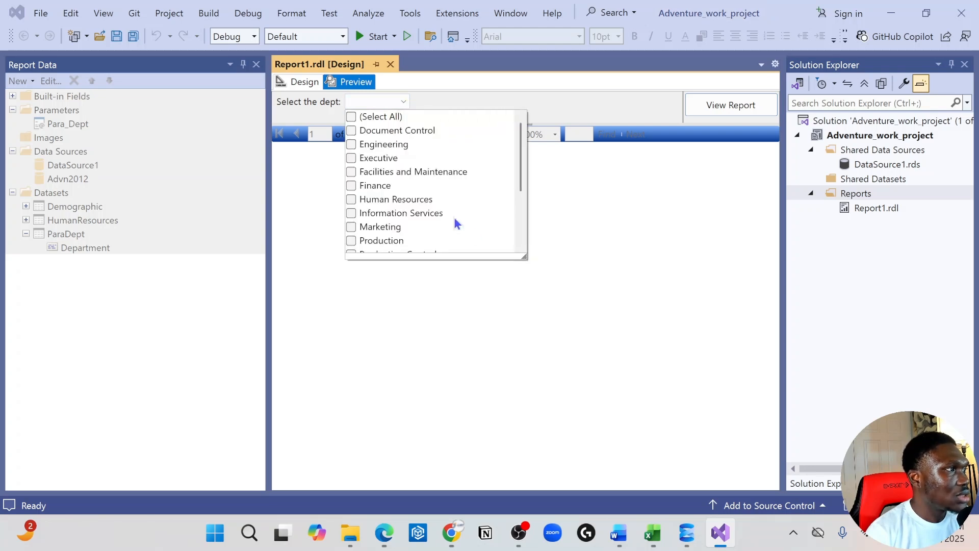
{"action": "left_click", "coordinate": [351, 159]}
{"action": "left_click", "coordinate": [722, 106]}
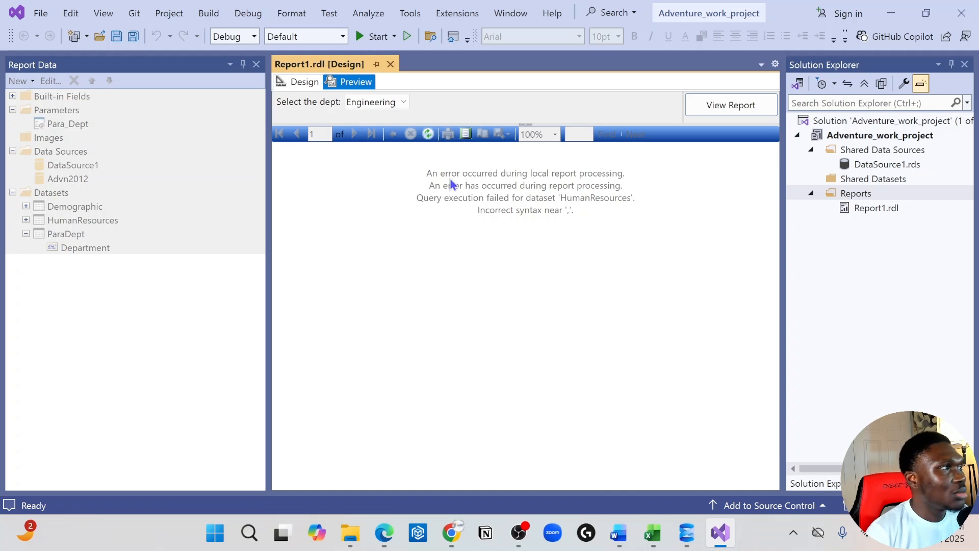
- Replace the = operator with IN in the WHERE clause of the HumanResources dataset query and save the dataset
{"action": "left_click", "coordinate": [308, 84]}
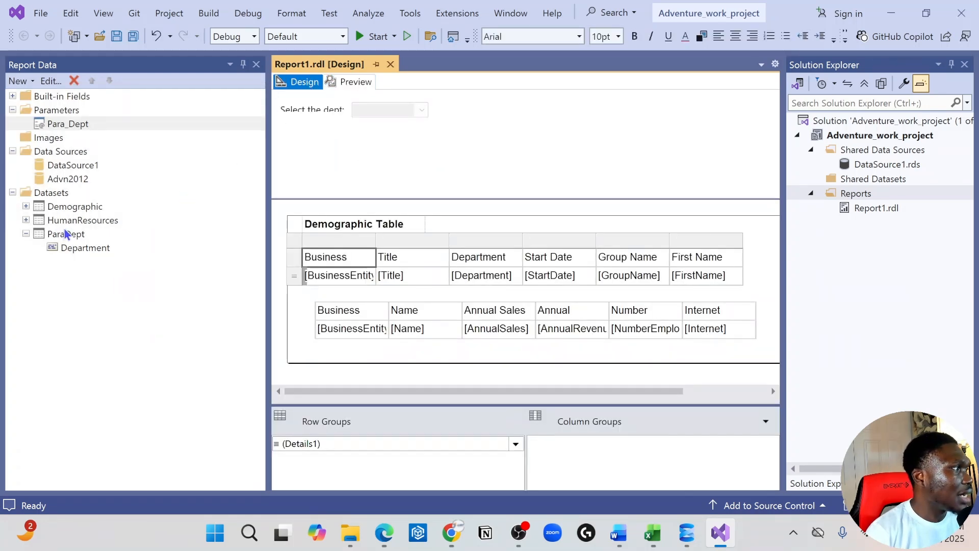
{"action": "left_click", "coordinate": [93, 220]}
{"action": "right_click", "coordinate": [93, 221]}
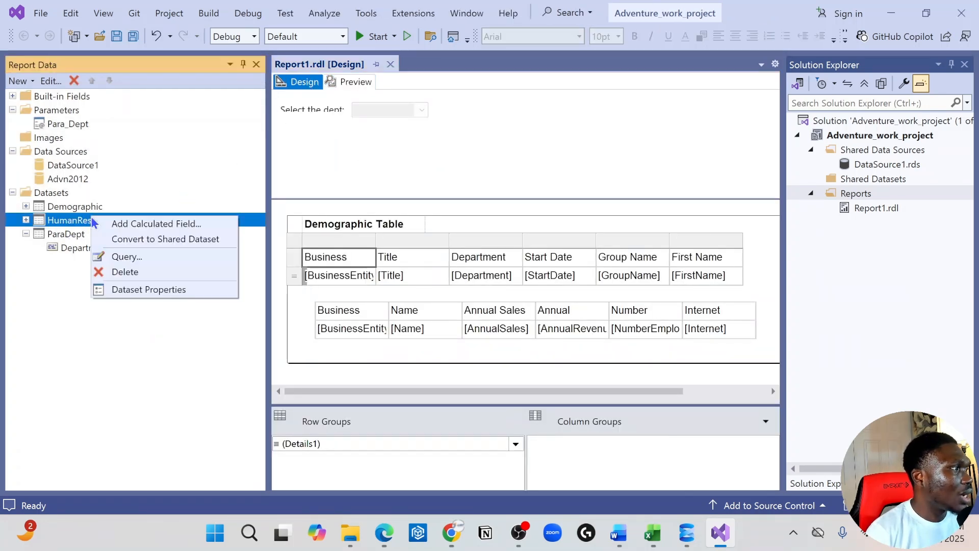
{"action": "left_click", "coordinate": [143, 293]}
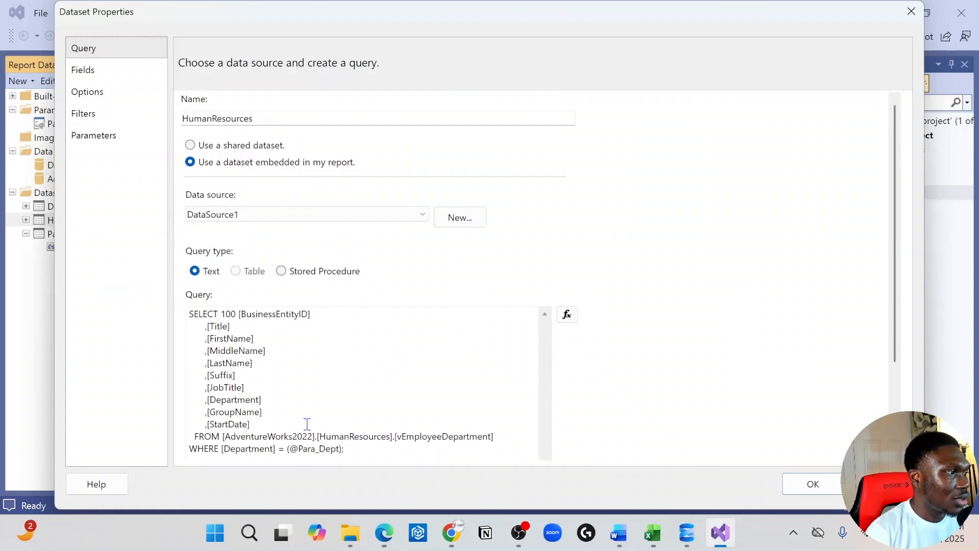
{"action": "left_click", "coordinate": [285, 450]}
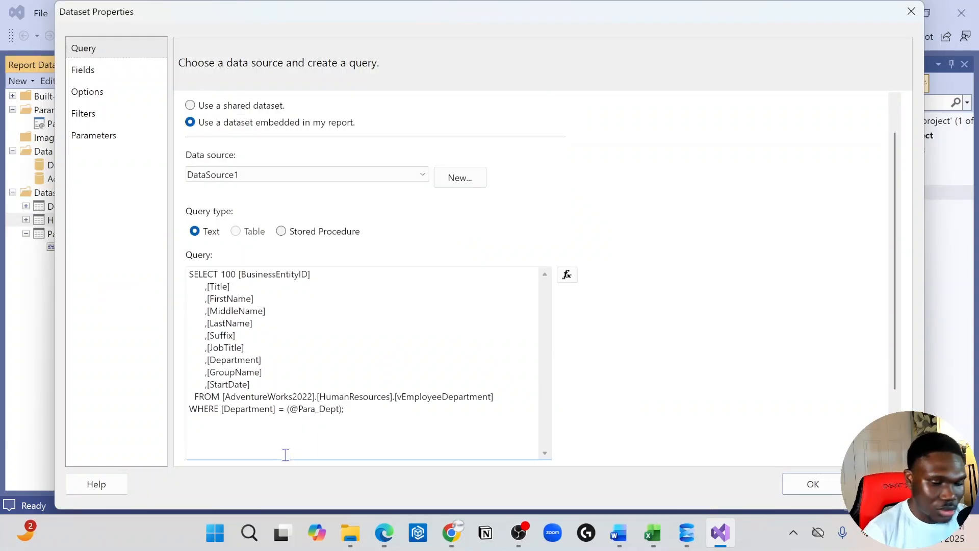
{"action": "key", "text": "BackSpace"}
{"action": "type", "text": "IN"}
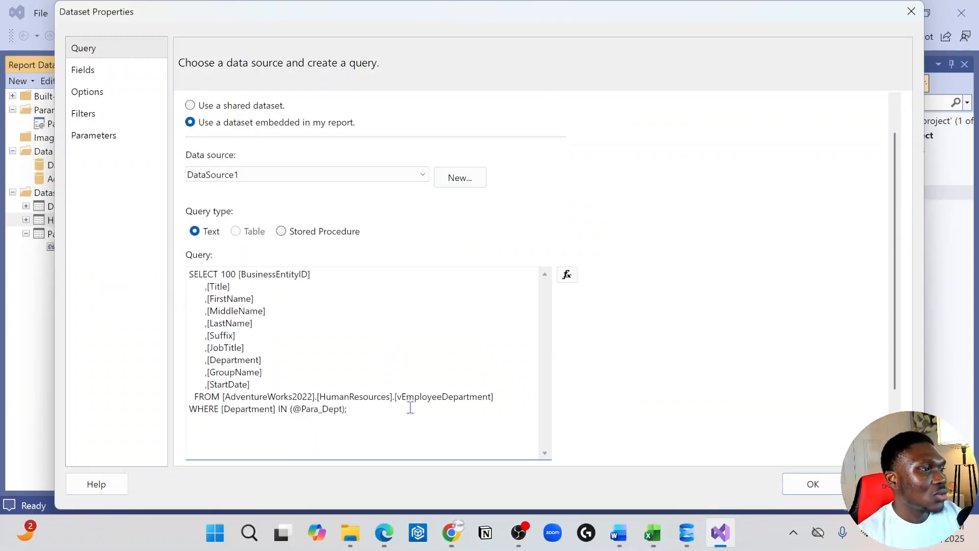
{"action": "left_click", "coordinate": [821, 485]}
- Rerun the report preview for the Engineering and Executive departments together to check the multi-value filter
{"action": "left_click", "coordinate": [355, 82]}
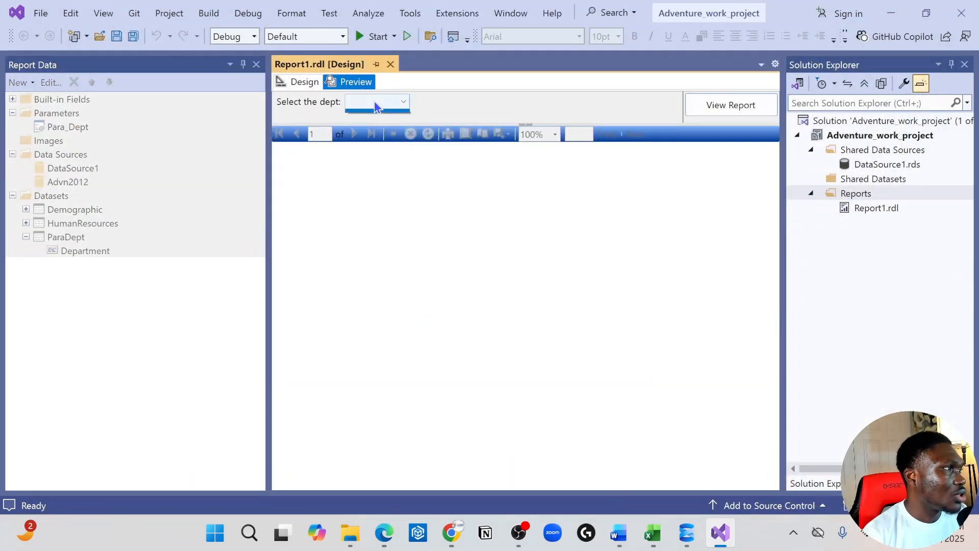
{"action": "left_click", "coordinate": [376, 105]}
{"action": "left_click_drag", "start_coordinate": [406, 173], "coordinate": [480, 211]}
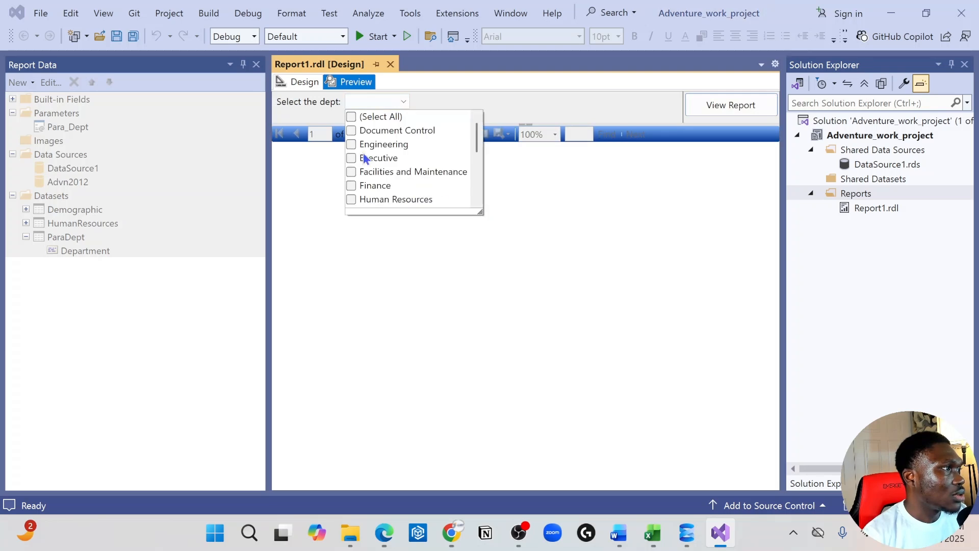
{"action": "left_click", "coordinate": [352, 145]}
{"action": "left_click", "coordinate": [627, 182]}
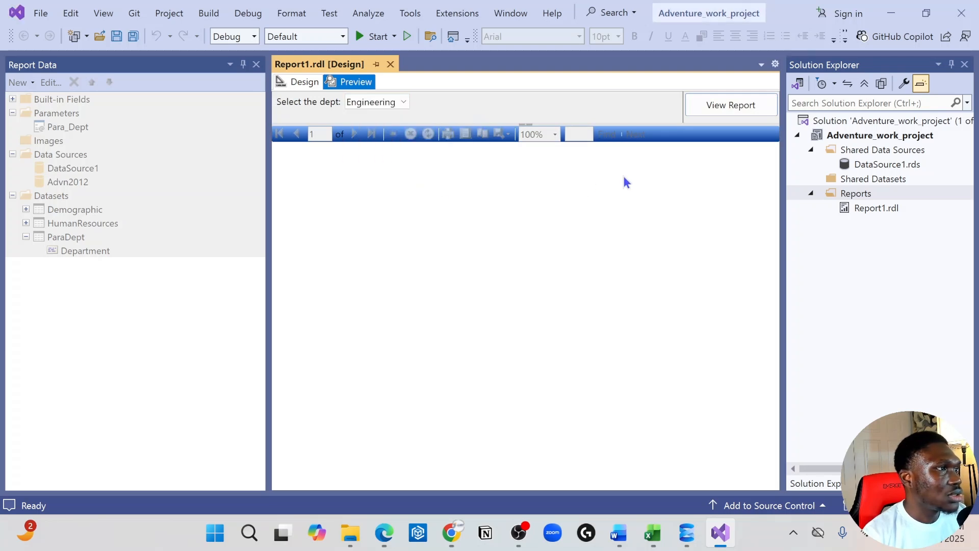
{"action": "left_click", "coordinate": [709, 113]}
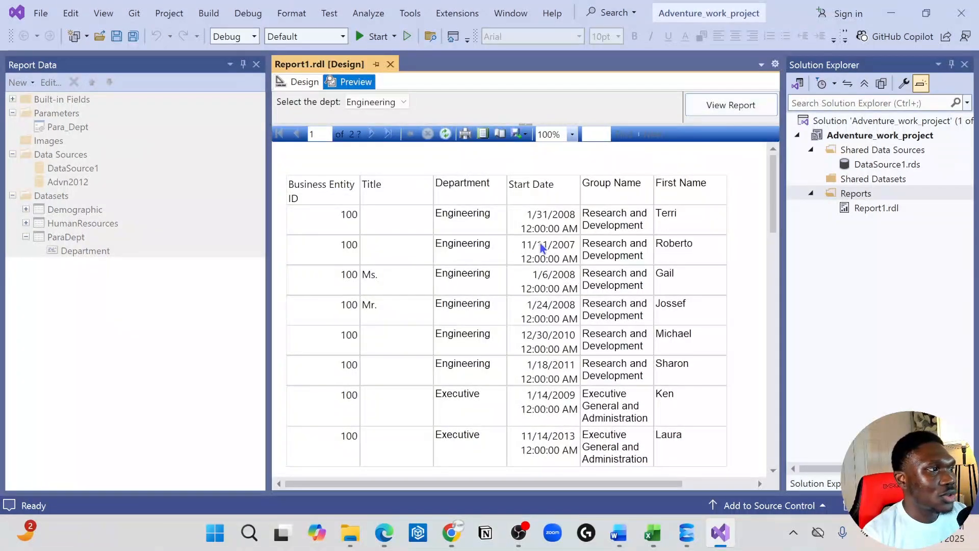